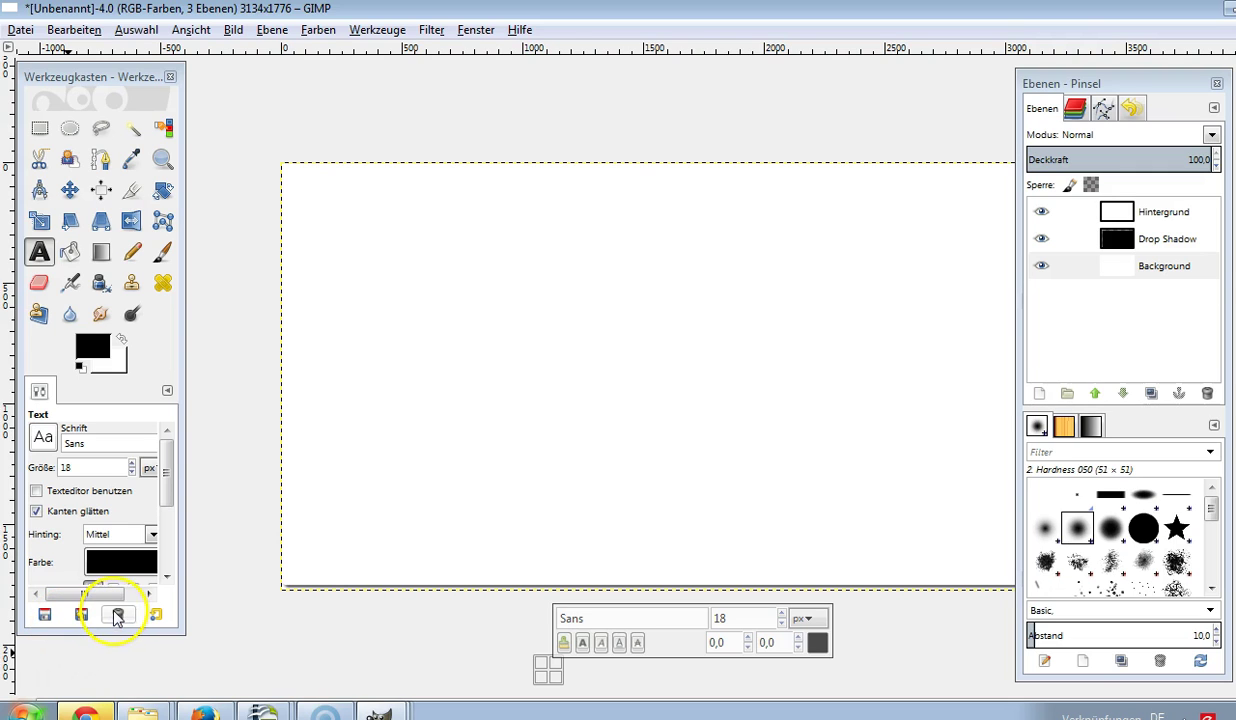
Step: Create a new blank image 400 px wide and 100 px high
left_click(20, 29)
left_click(30, 52)
double_click(63, 101)
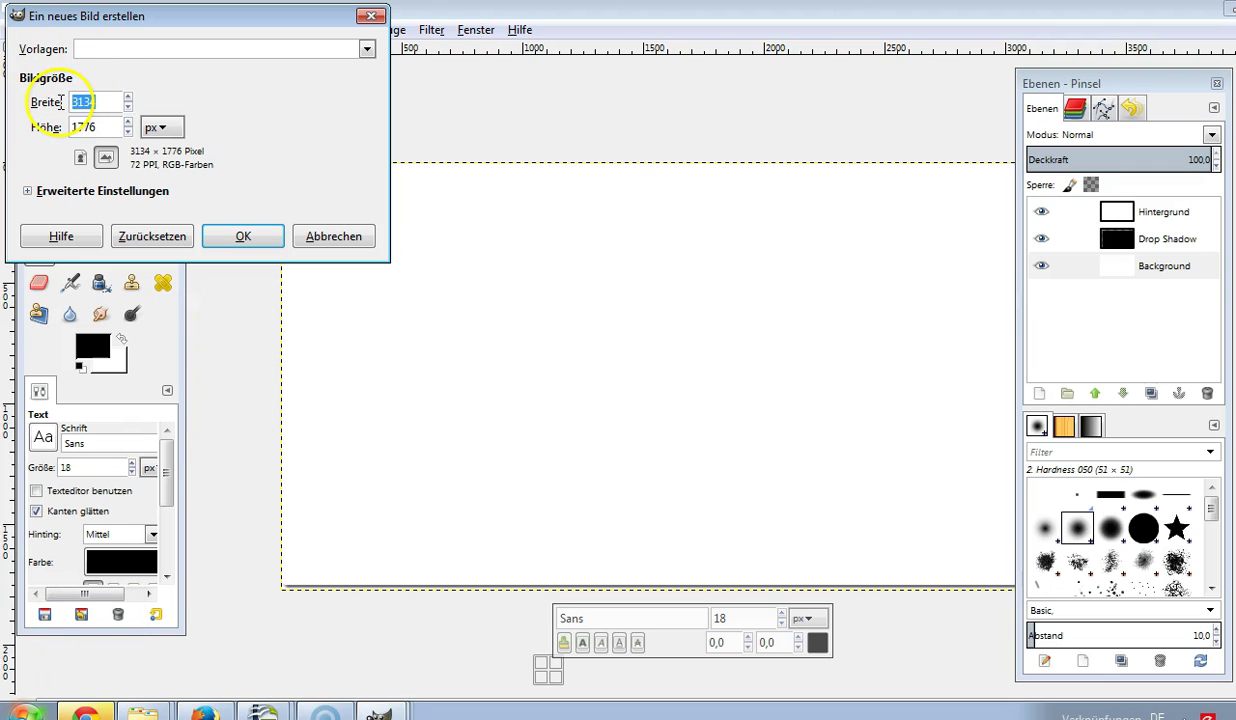
double_click(62, 127)
type("100")
key("Return")
left_click(666, 186)
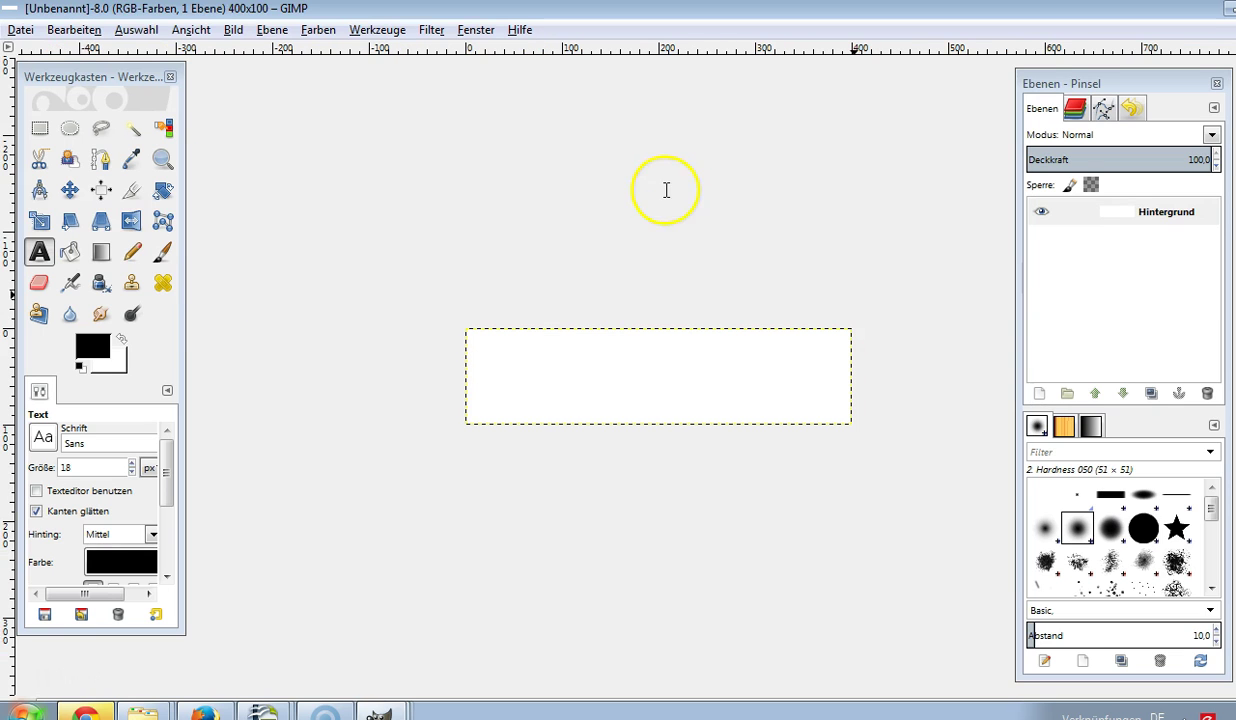
Step: Bucket-fill the whole canvas with orange de6a15, replacing the first black fill
left_click(71, 254)
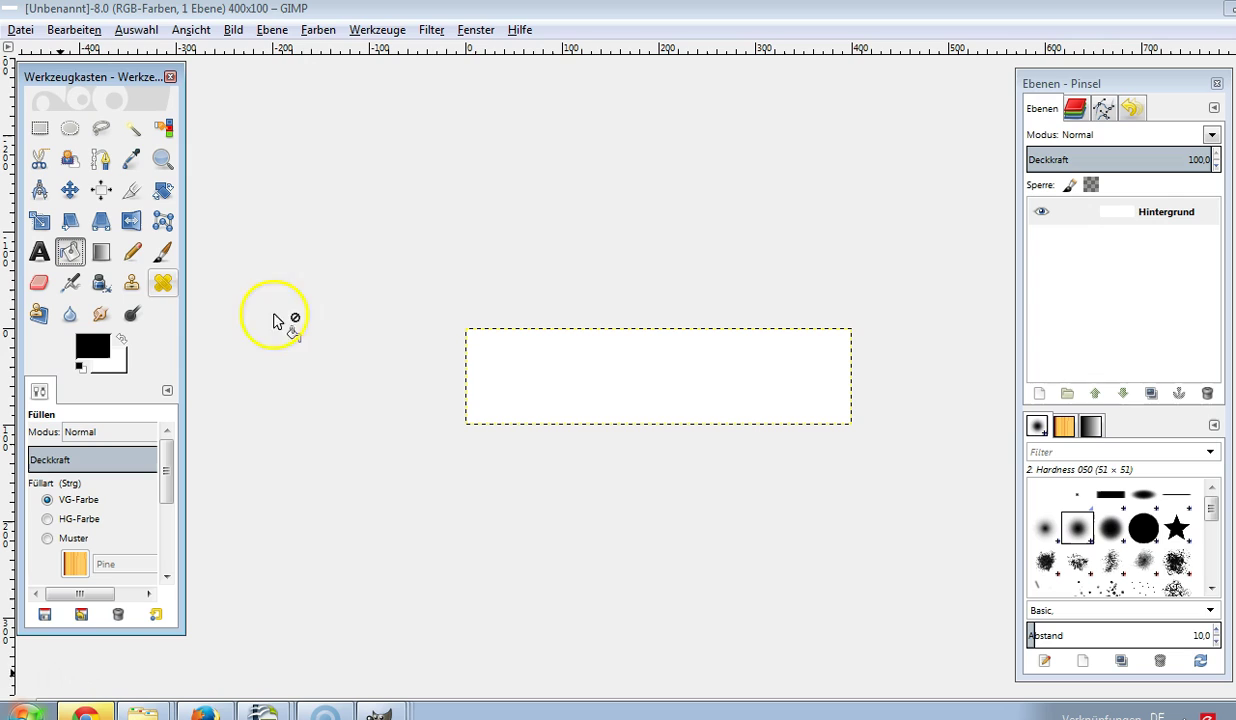
left_click(530, 382)
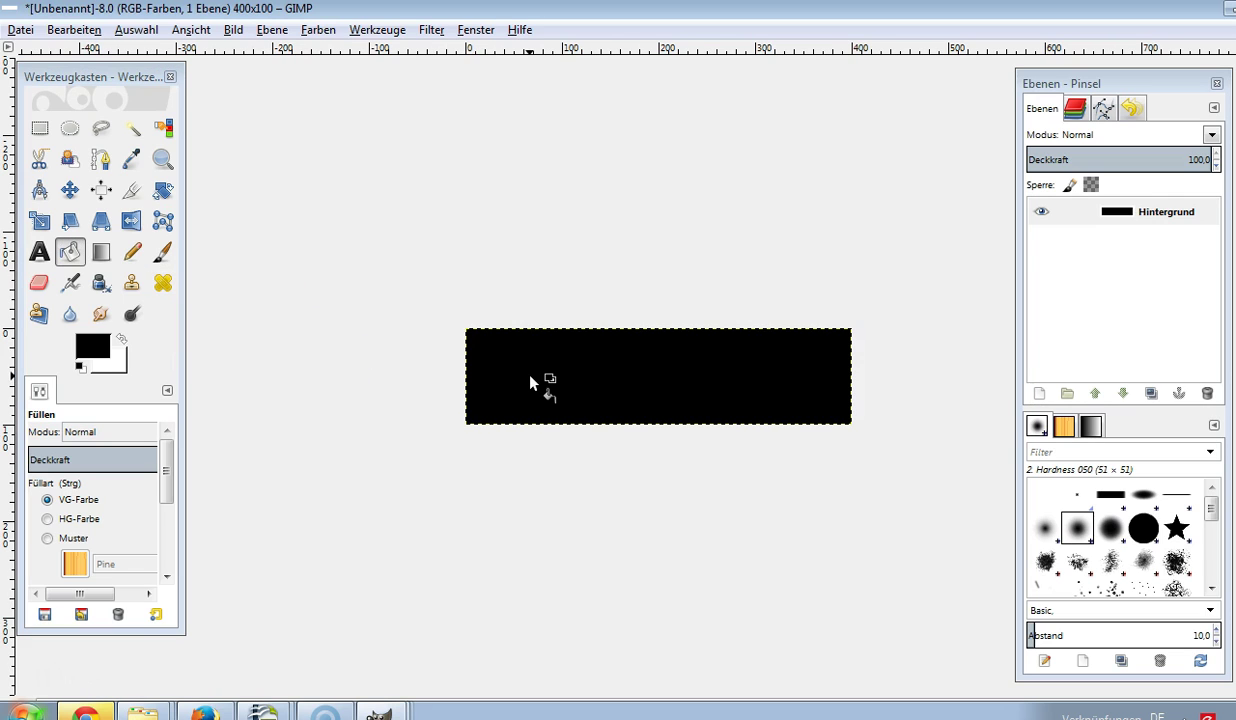
left_click(91, 348)
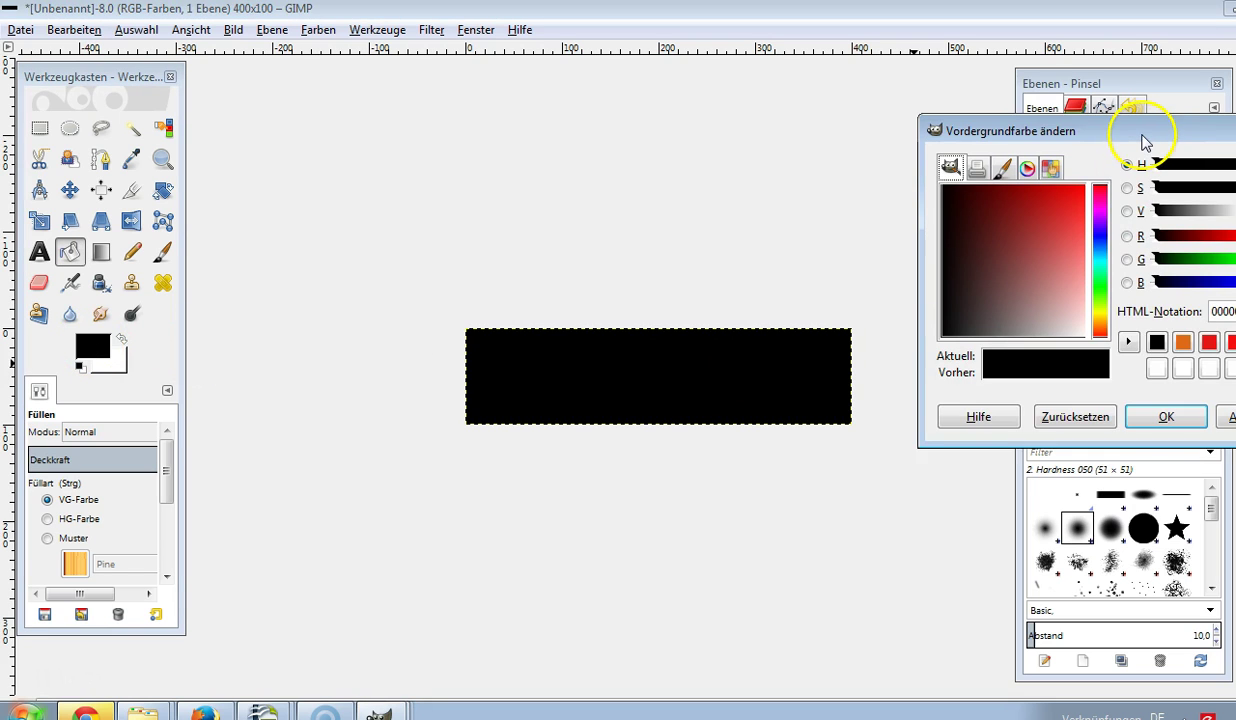
left_click_drag(1146, 140, 1092, 127)
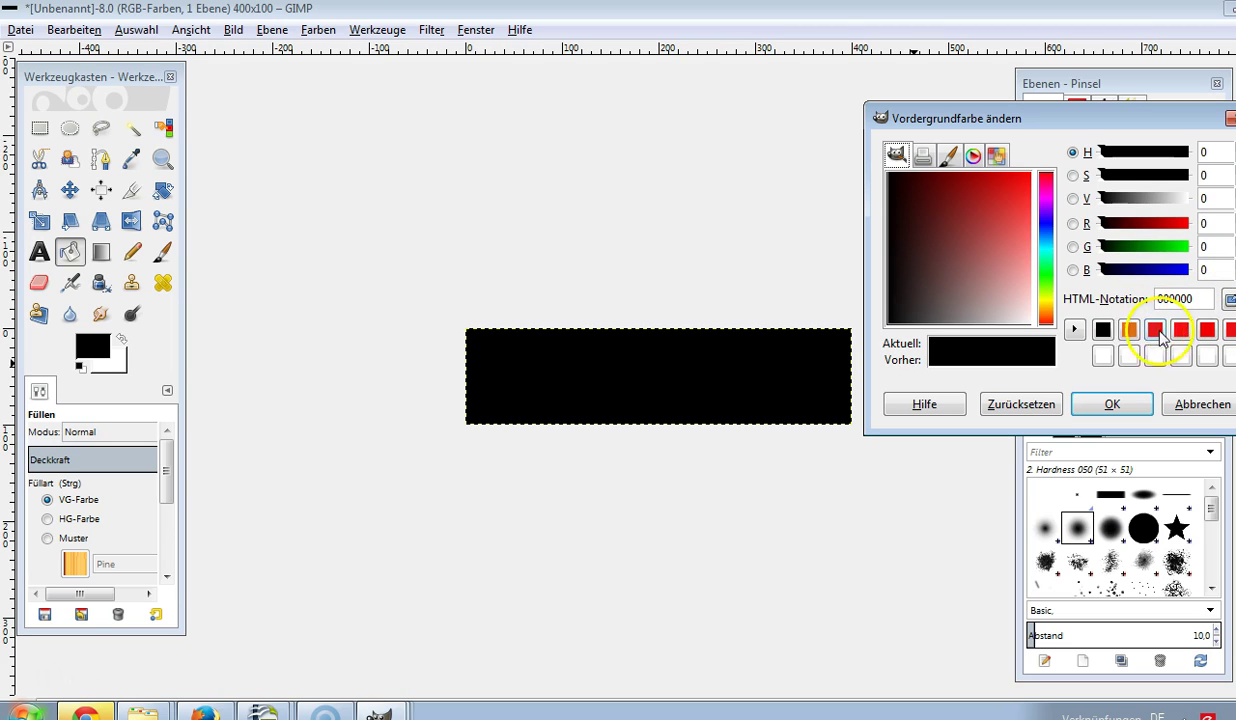
left_click(1128, 331)
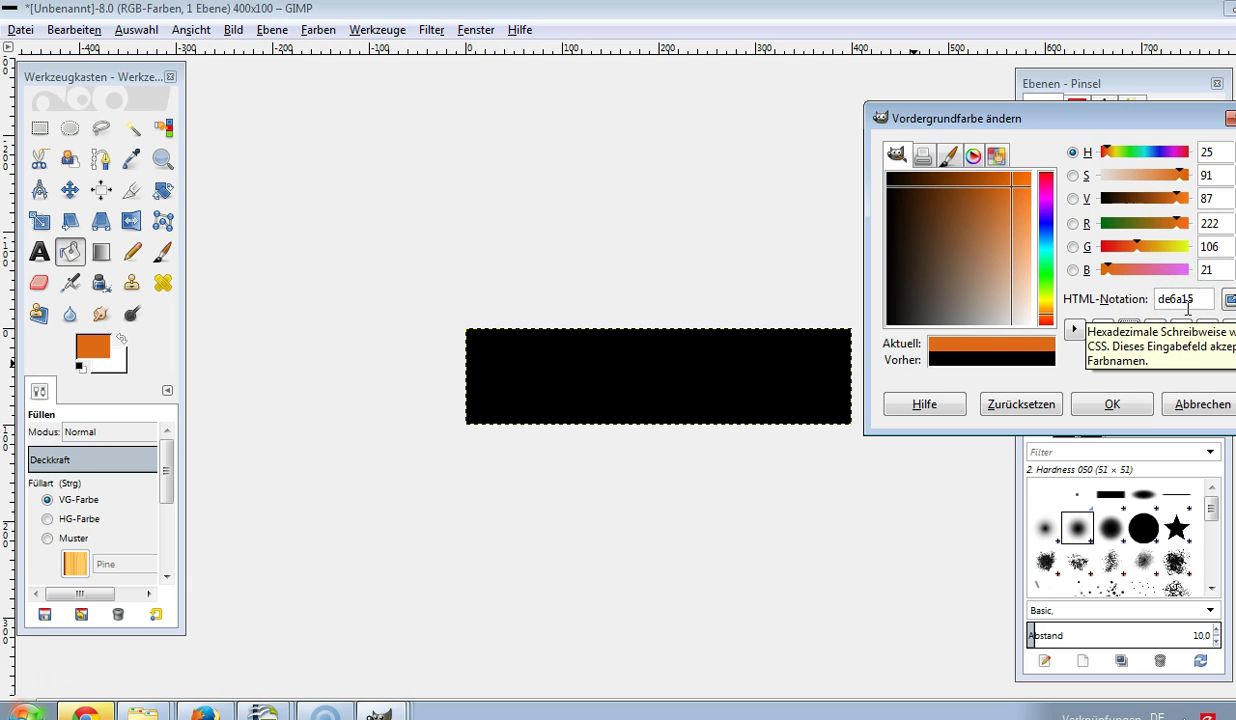
left_click(703, 378)
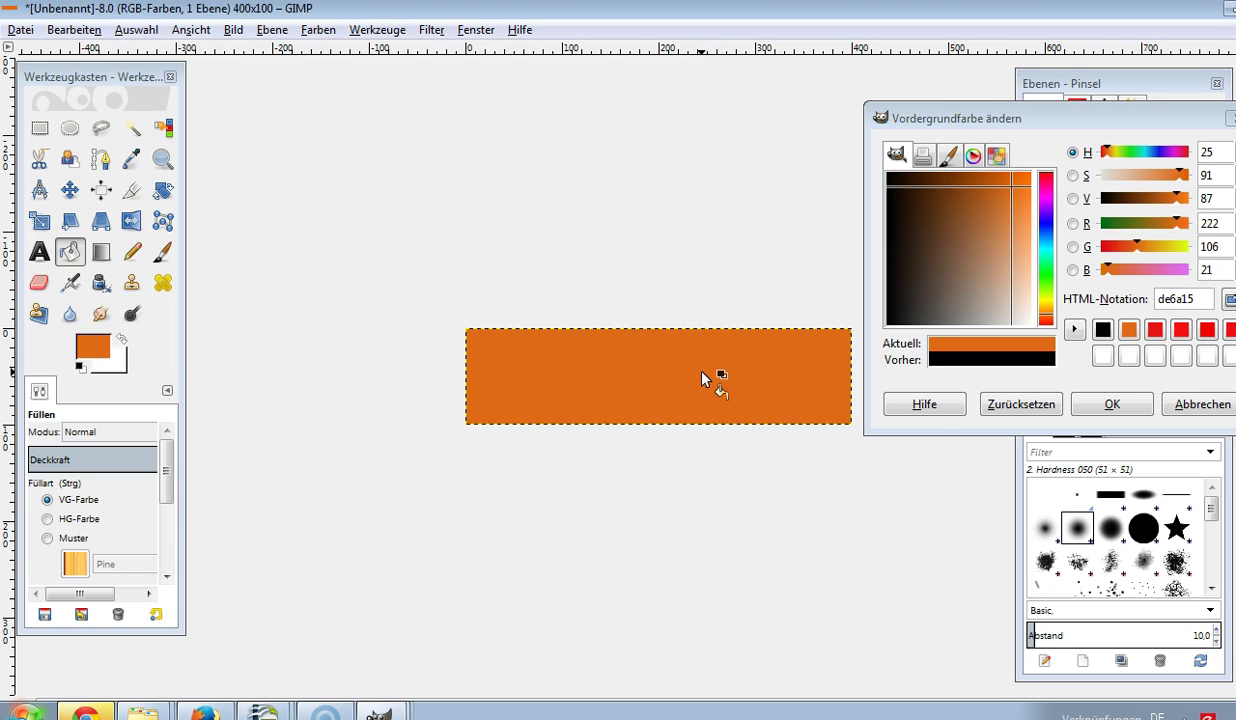
left_click(1106, 406)
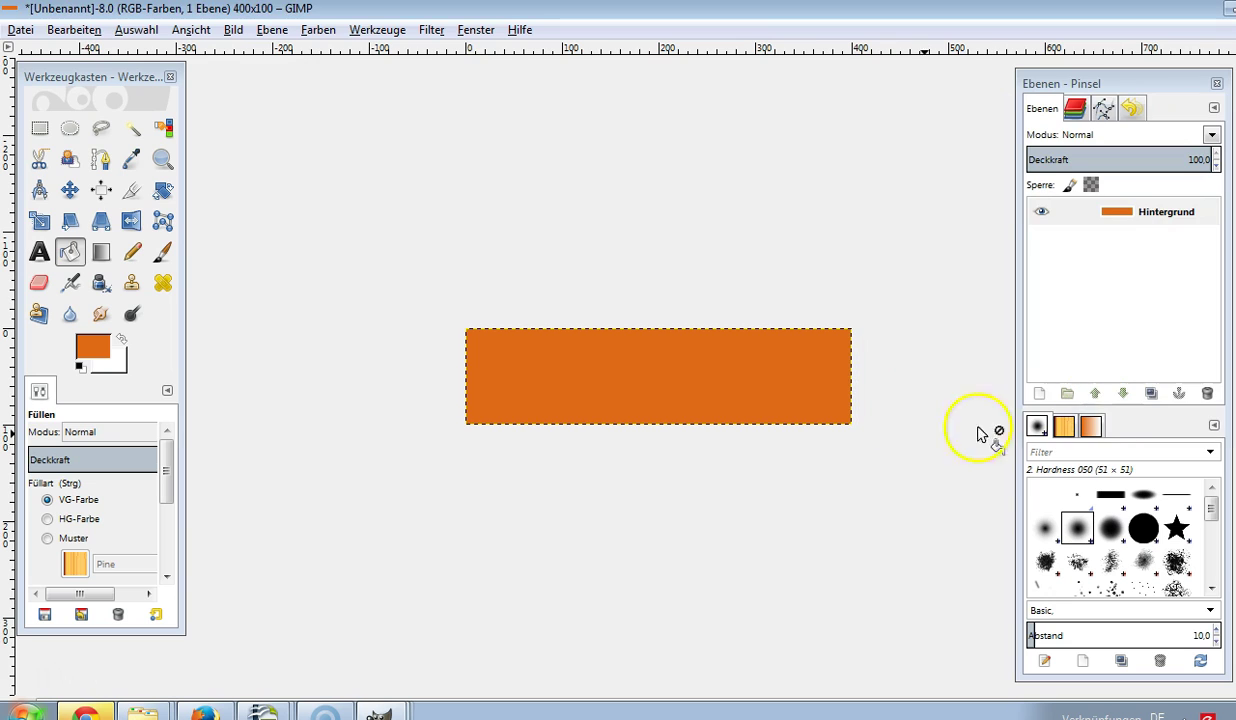
Step: Apply Round Corners with radius 20, 8/8 shadow offset and blur 15, on a copy
left_click(430, 30)
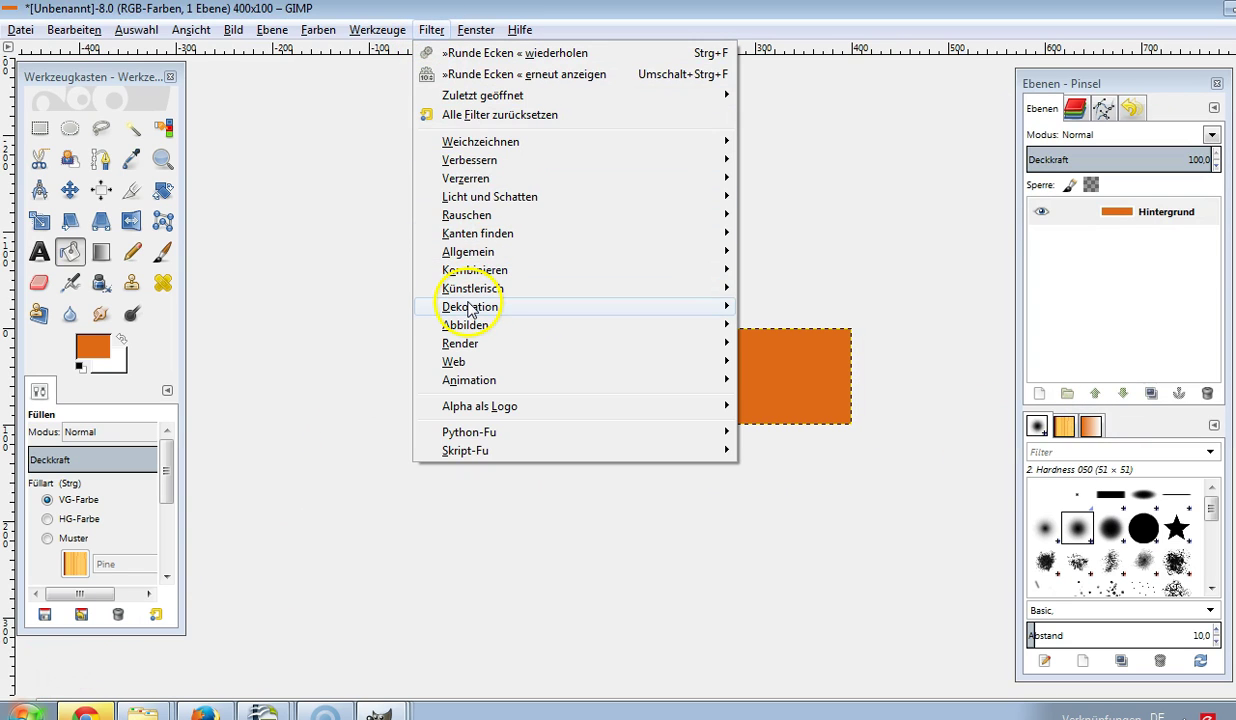
mouse_move(470, 307)
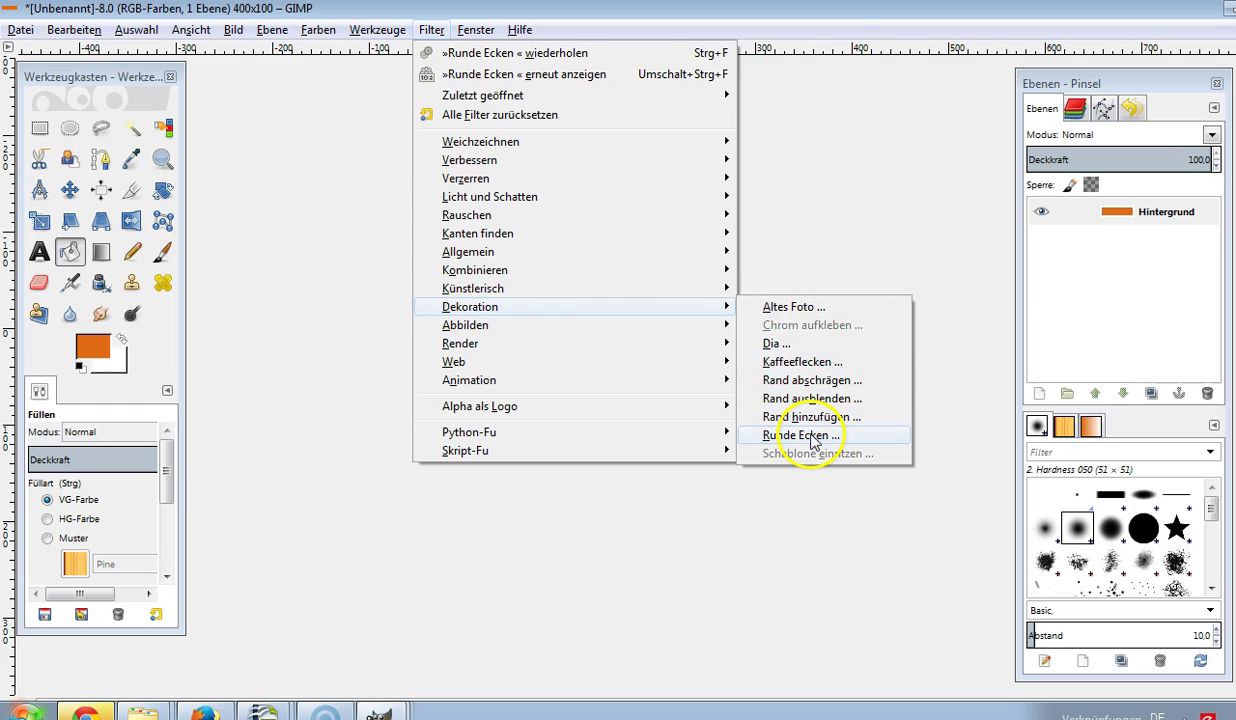
left_click(812, 437)
double_click(688, 263)
type("20")
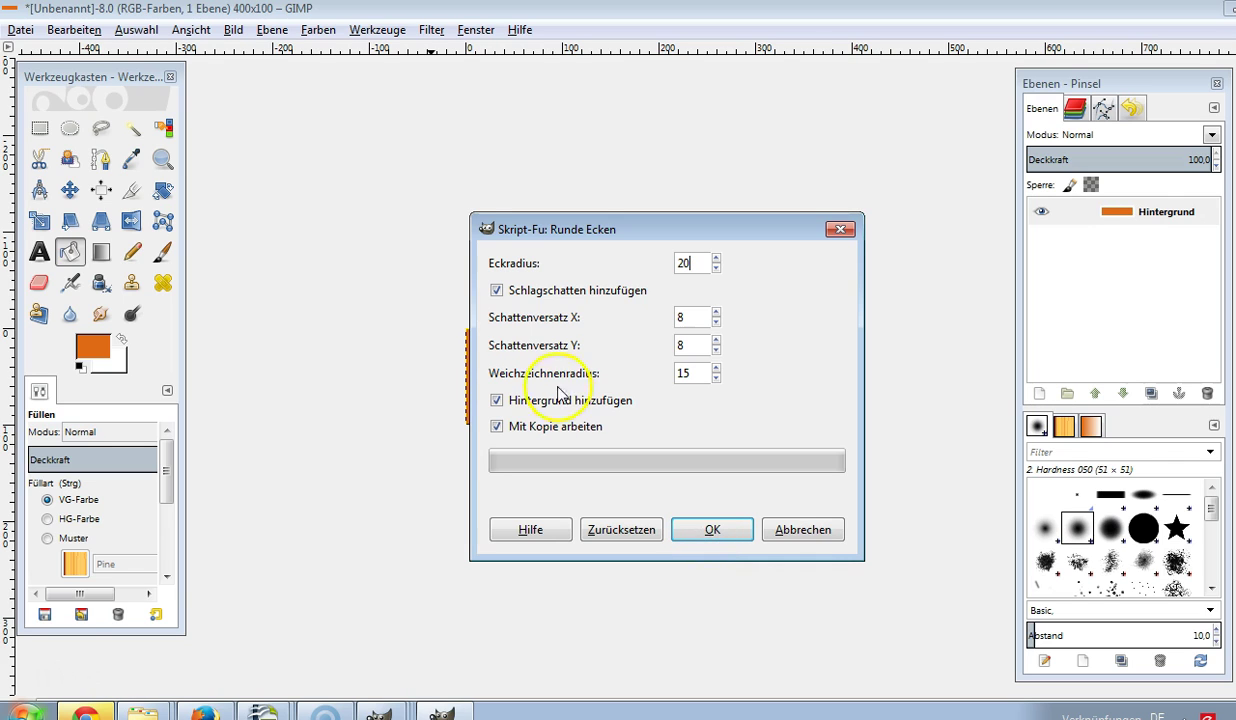
left_click(733, 535)
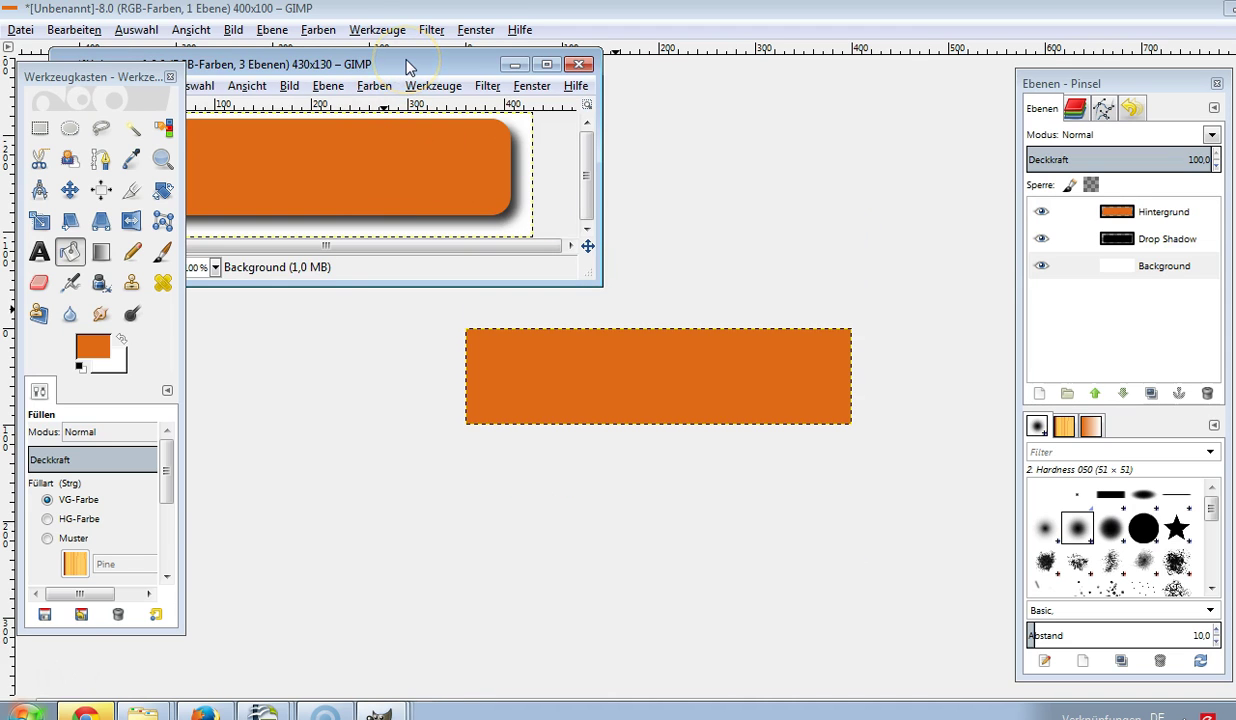
Step: Maximize the 430×130 rounded-button image and briefly hide, then re-show, its Background and Drop Shadow layers
left_click_drag(405, 65, 603, 108)
double_click(603, 108)
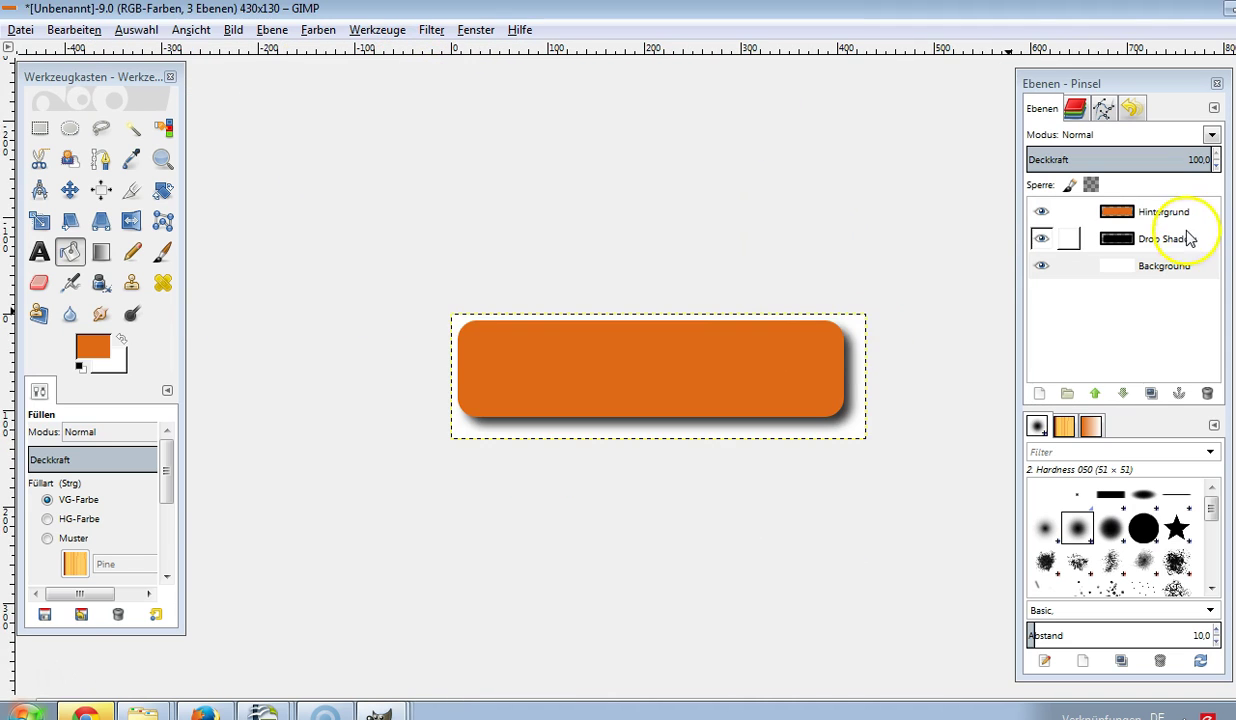
left_click_drag(1117, 238, 643, 428)
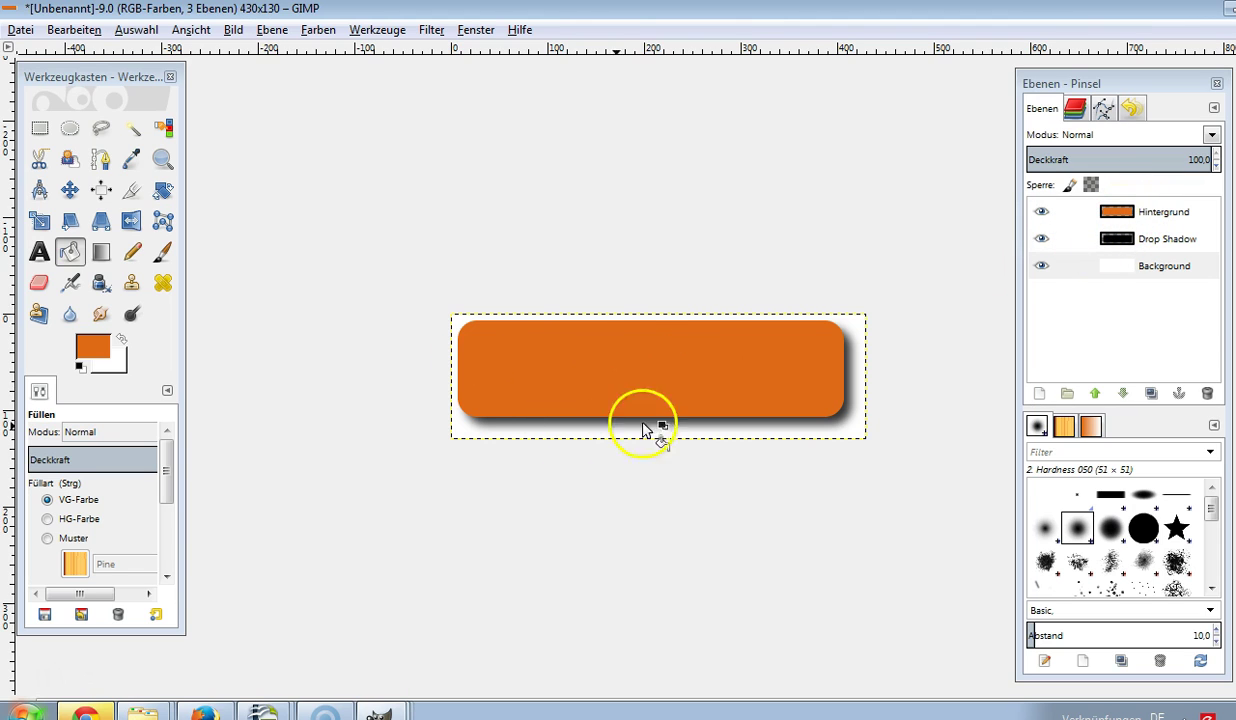
left_click(1041, 265)
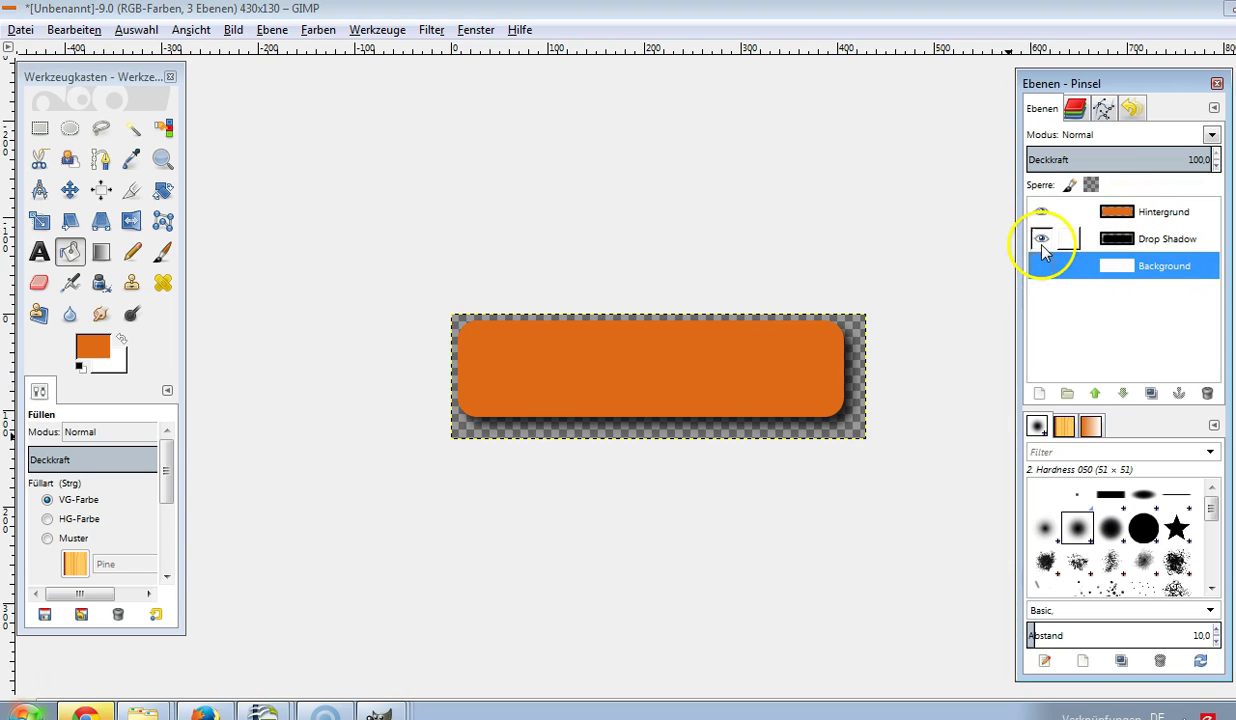
left_click(1041, 240)
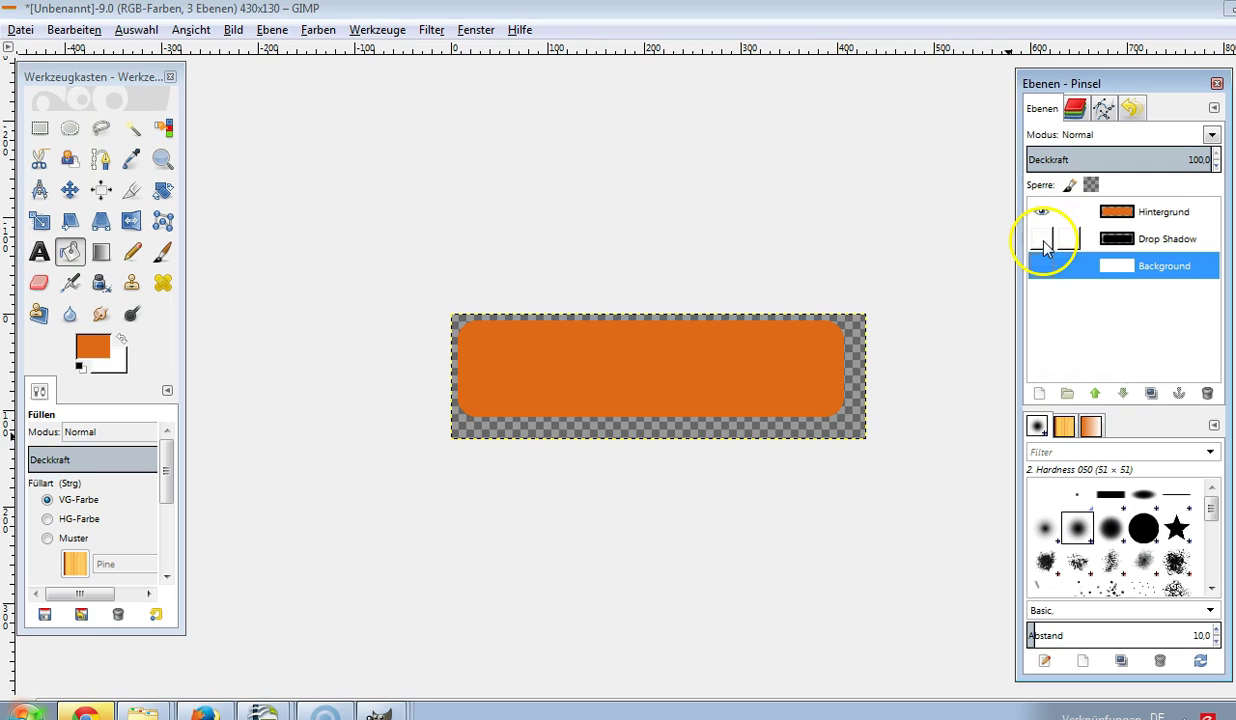
left_click(1041, 240)
left_click(1041, 265)
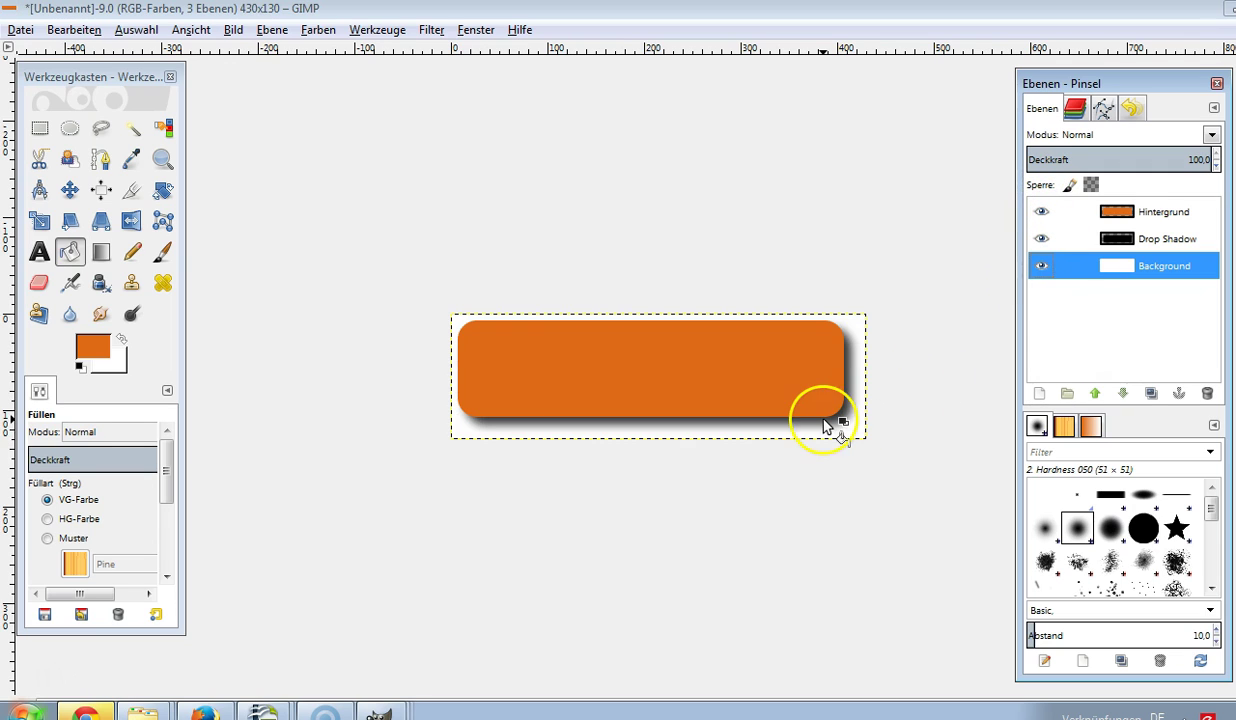
key("t")
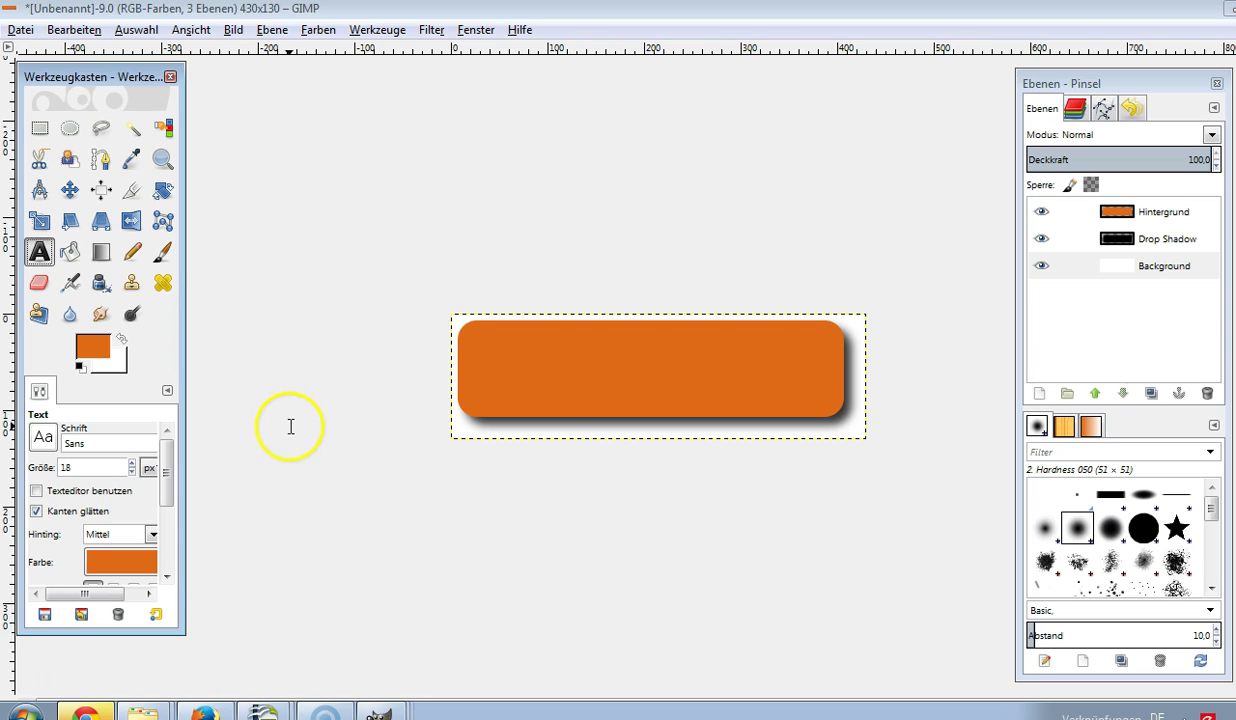
Step: Draw a text box across the orange button and set the text colour to black 000000
left_click_drag(465, 331, 841, 411)
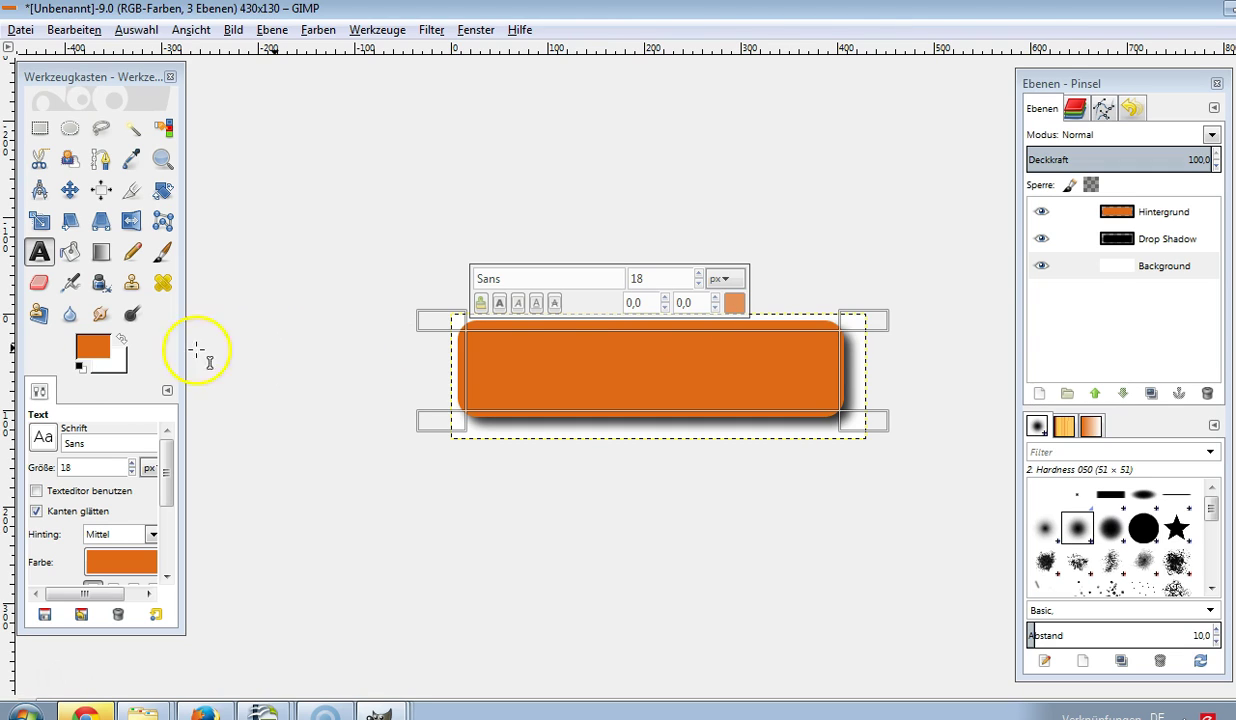
left_click(100, 352)
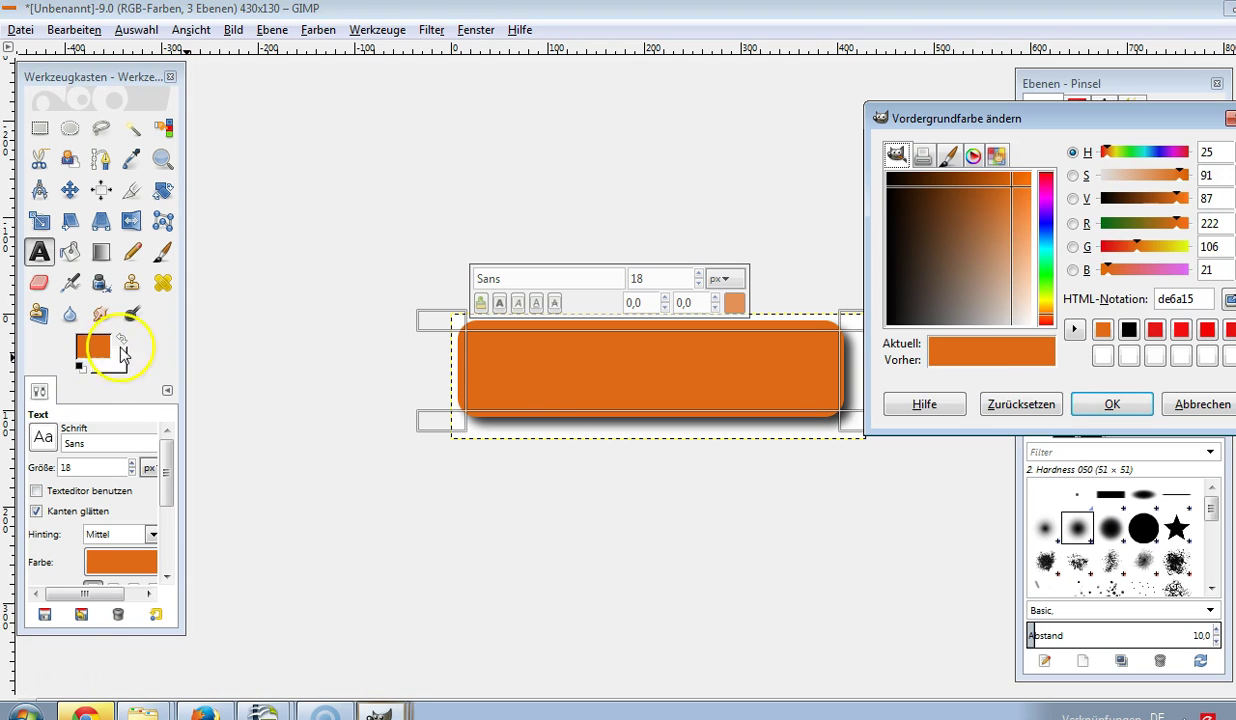
left_click(1128, 335)
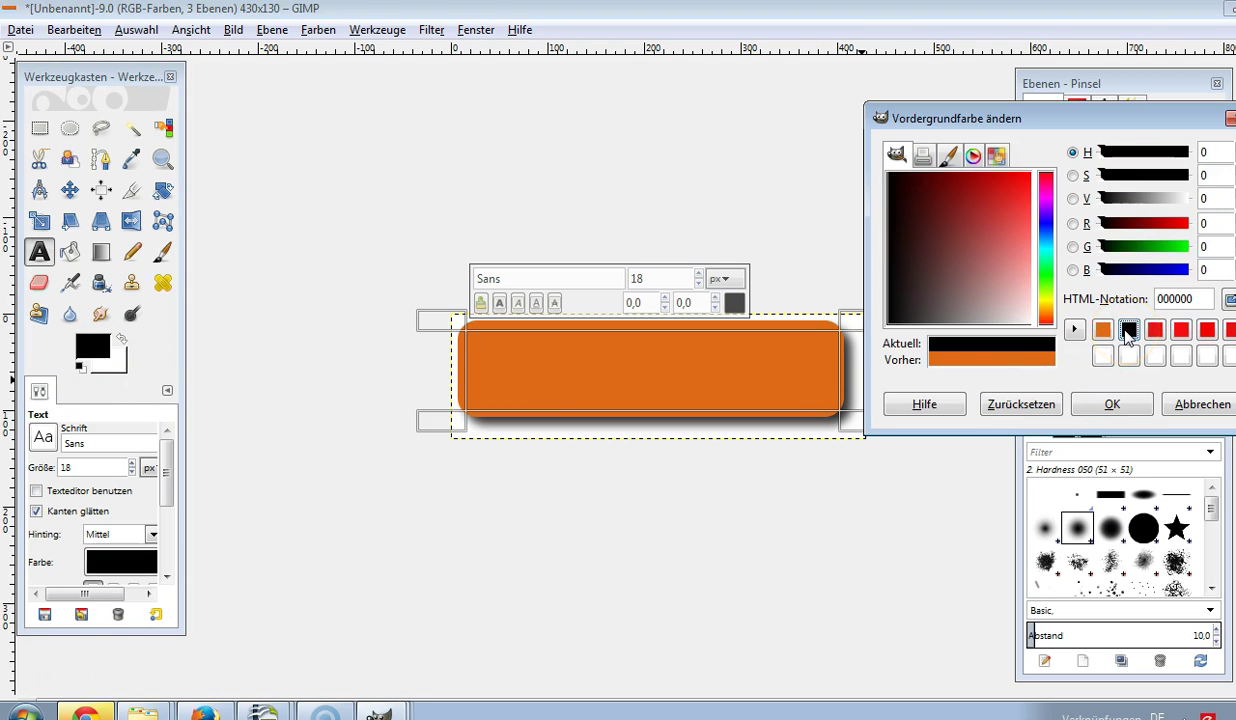
left_click(1112, 404)
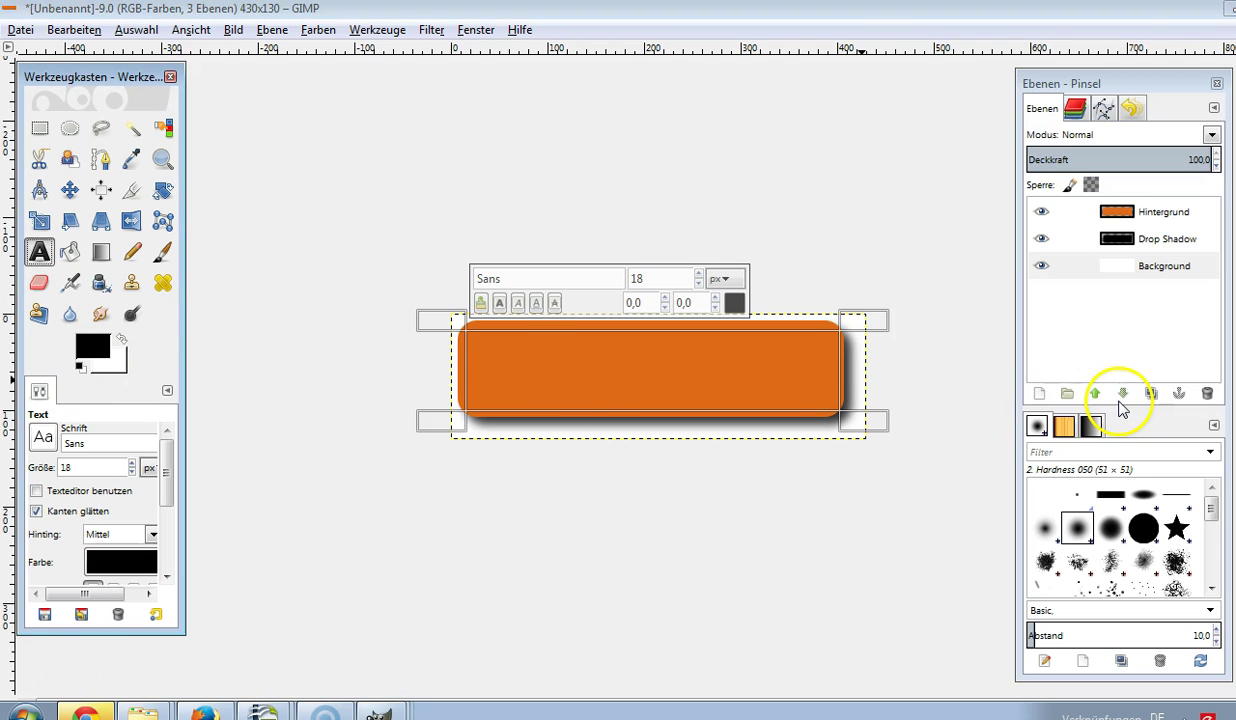
left_click(525, 342)
Step: Type the 'Zum Geschenk' text and hide the Background, Drop Shadow and Hintergrund layers
type("Zum Geschenk")
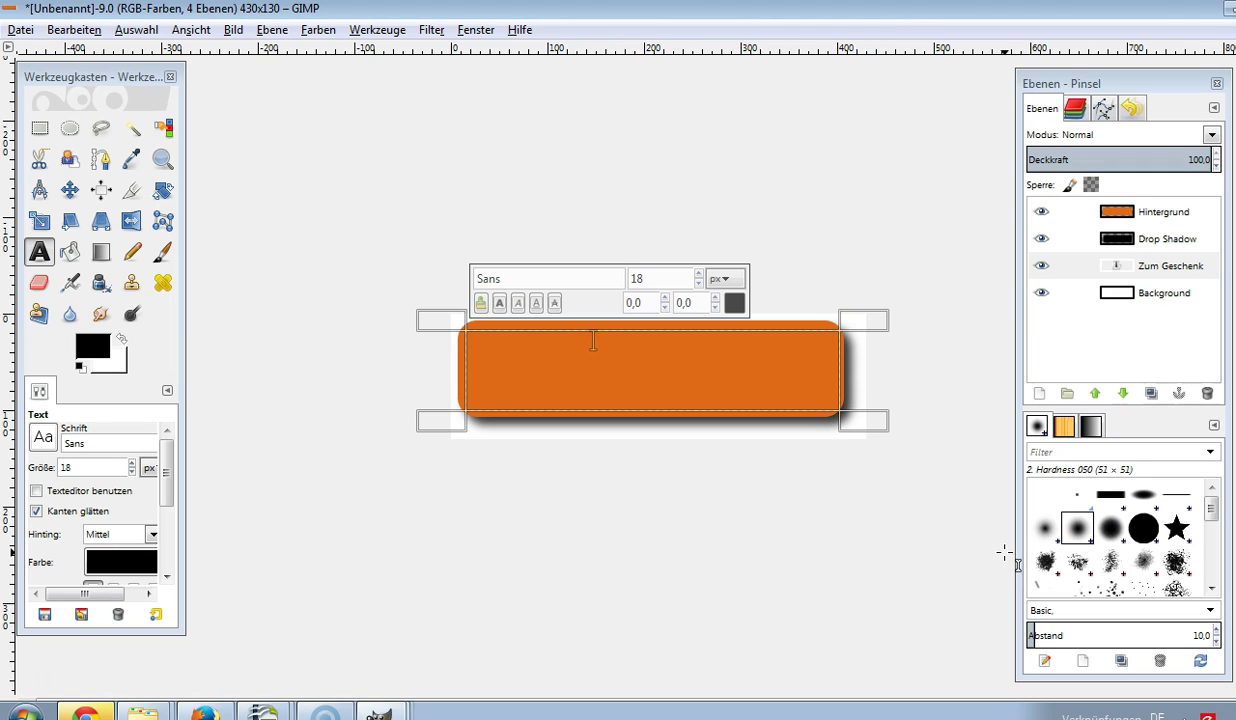
left_click(1041, 292)
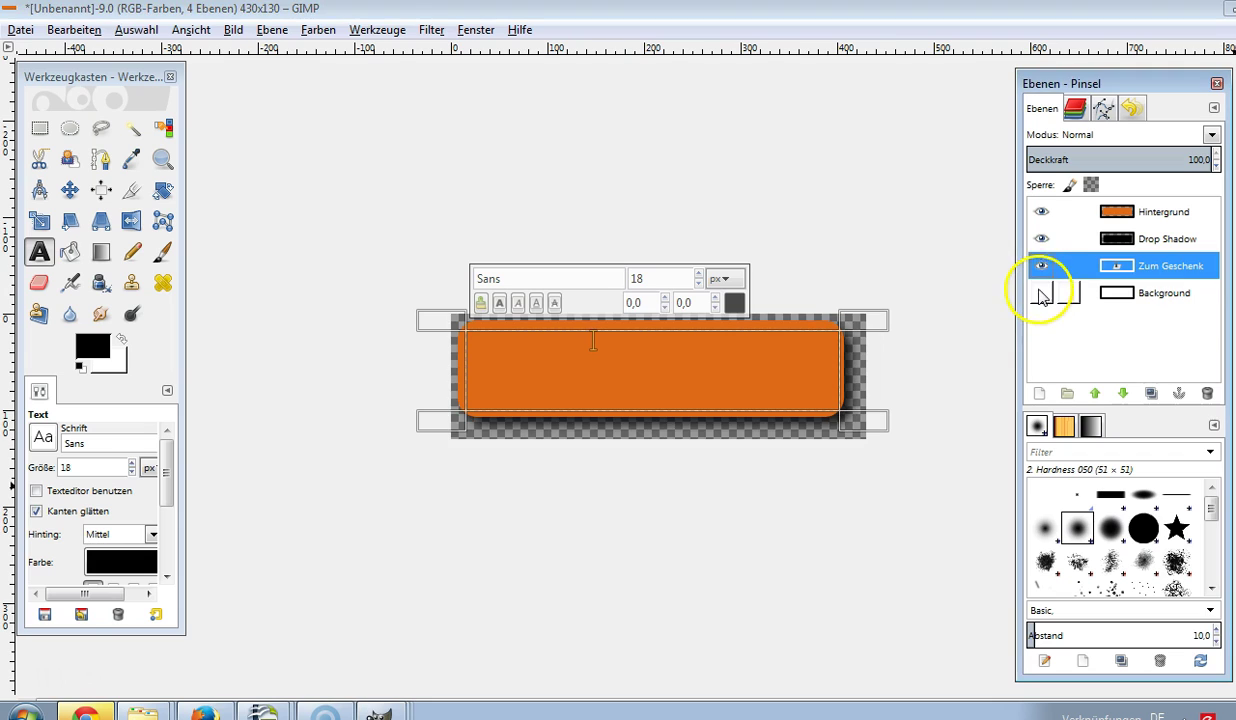
left_click(1041, 238)
left_click(1041, 211)
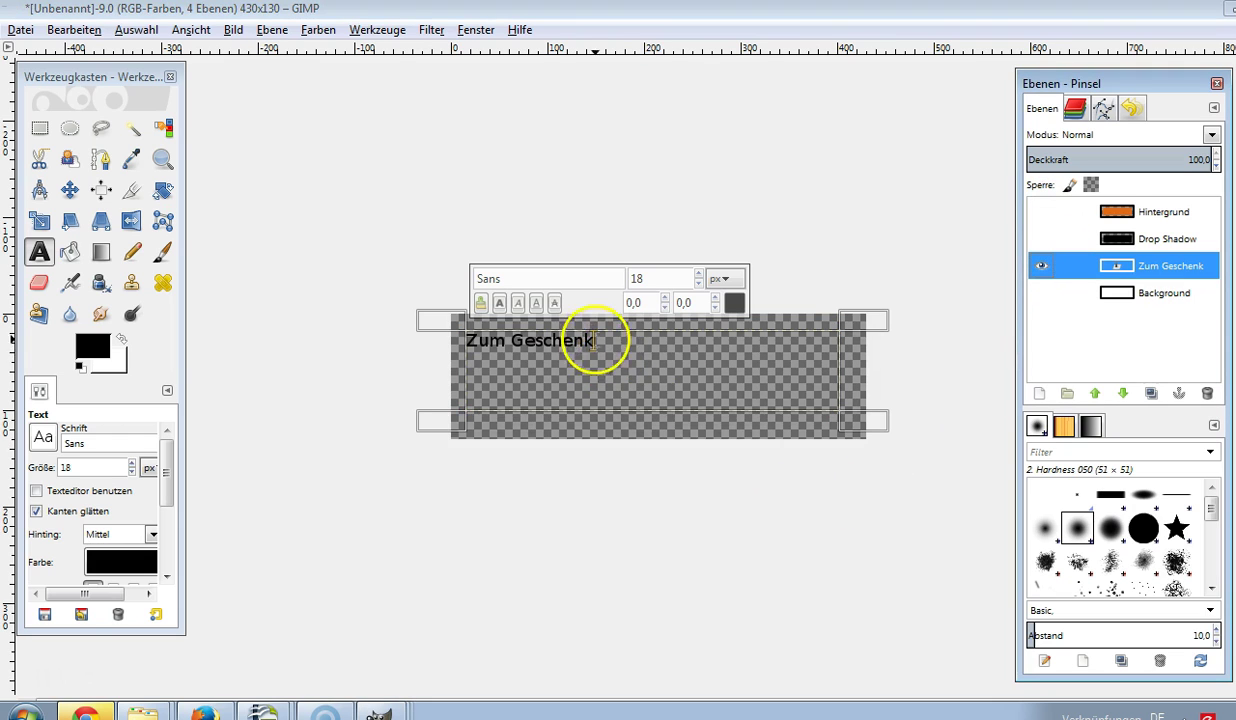
Step: Make the text size 34, bold and centred, fitting the box tightly around it
key("ctrl+a")
left_click(699, 274)
left_click(699, 274)
left_click(699, 274)
left_click(699, 274)
left_click_drag(118, 634, 114, 668)
left_click(134, 589)
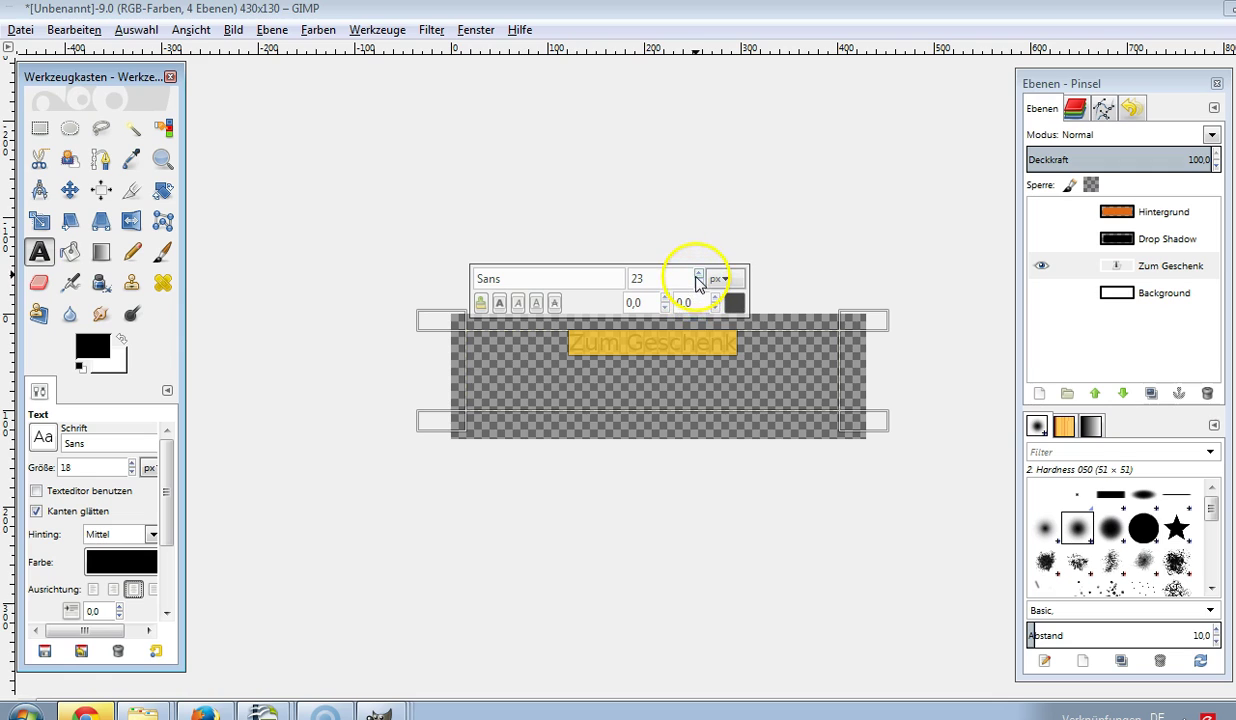
left_click(698, 274)
left_click(500, 302)
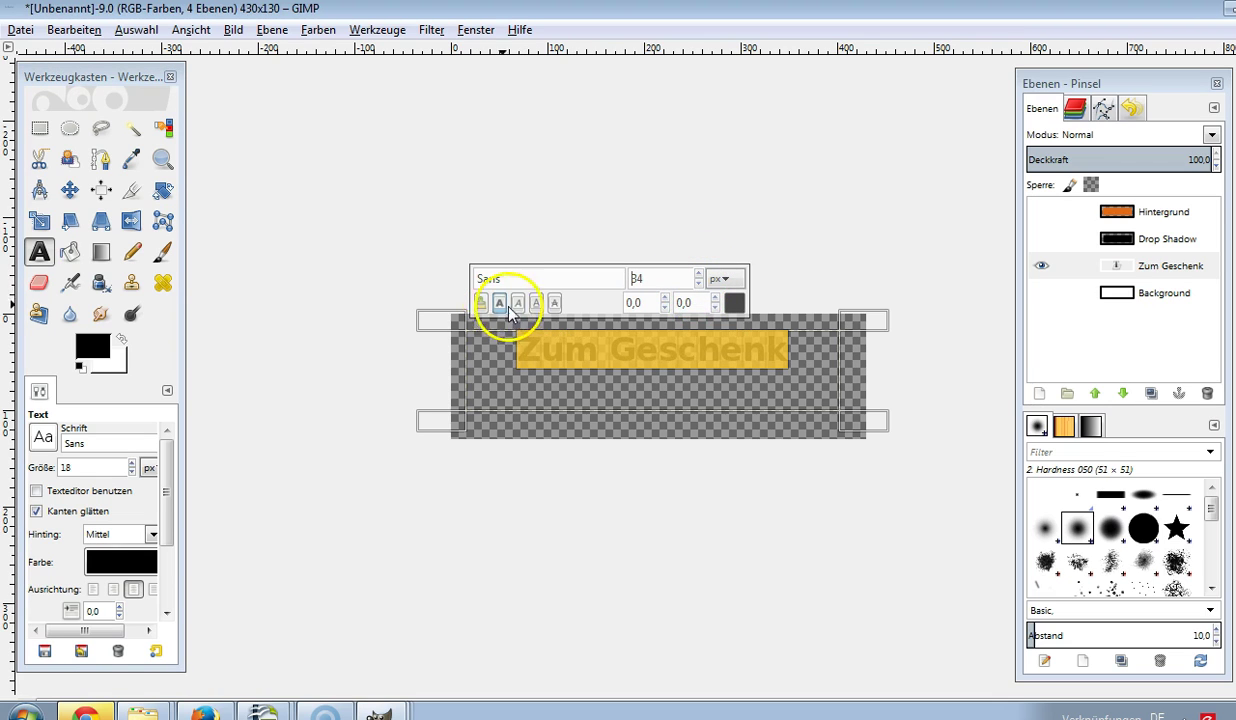
left_click(670, 350)
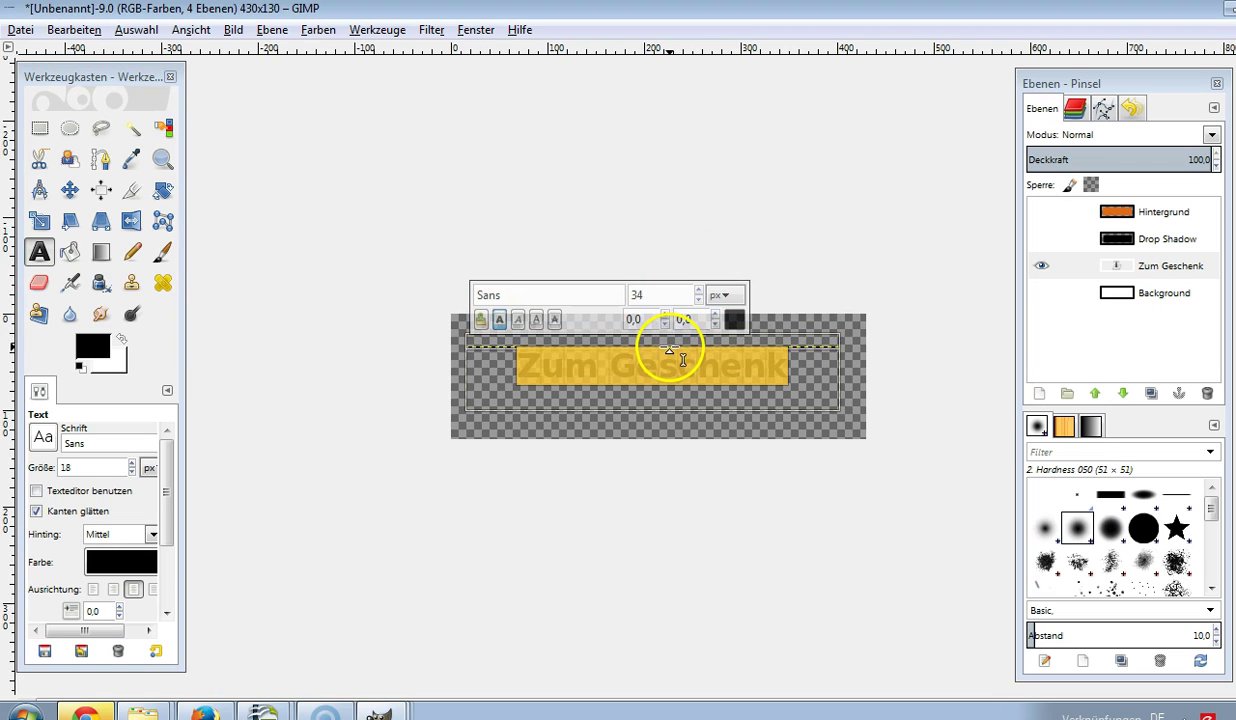
left_click_drag(670, 350, 676, 356)
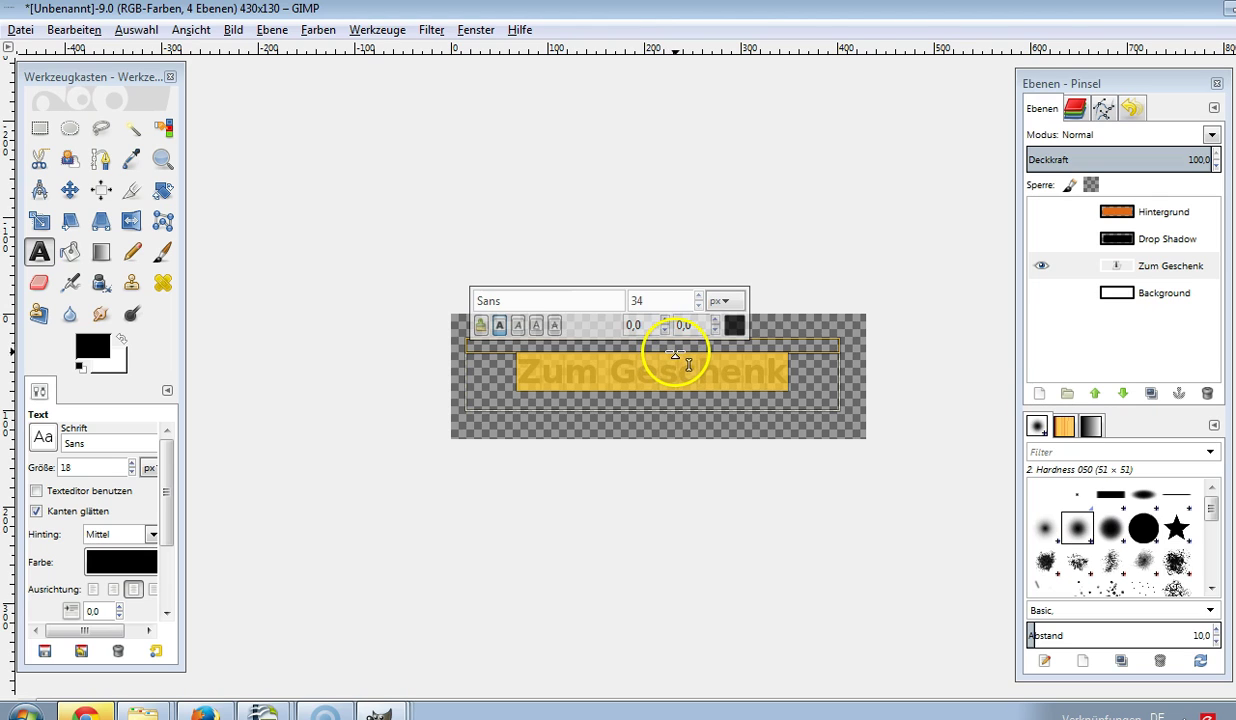
Step: Show Background, Drop Shadow and Hintergrund again and raise Zum Geschenk to the top layer
left_click(1041, 293)
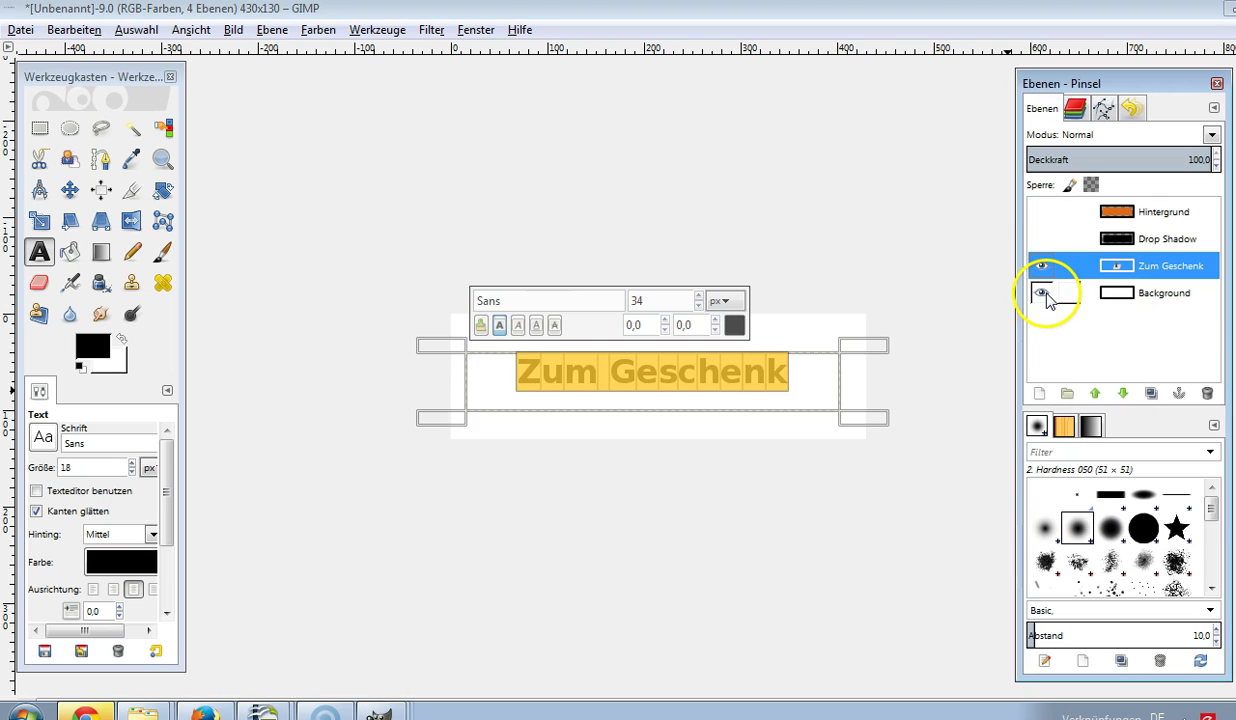
left_click(1041, 238)
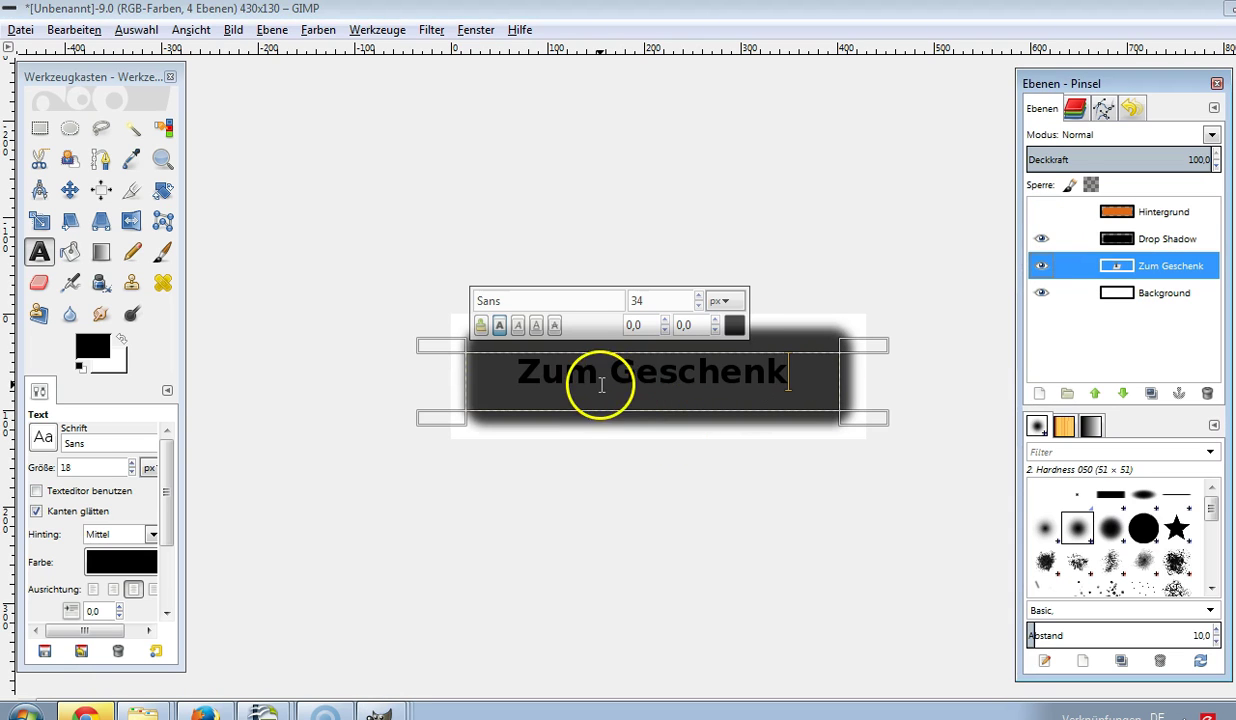
left_click(1041, 211)
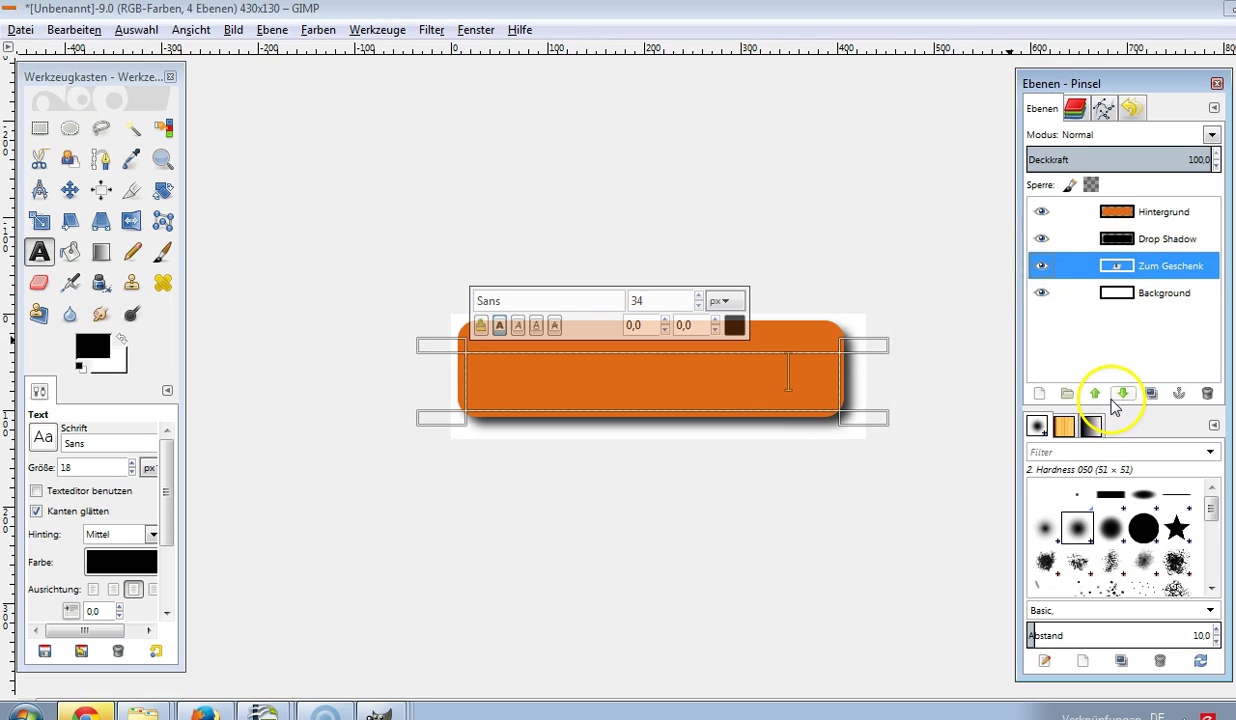
left_click(1095, 394)
left_click(1104, 398)
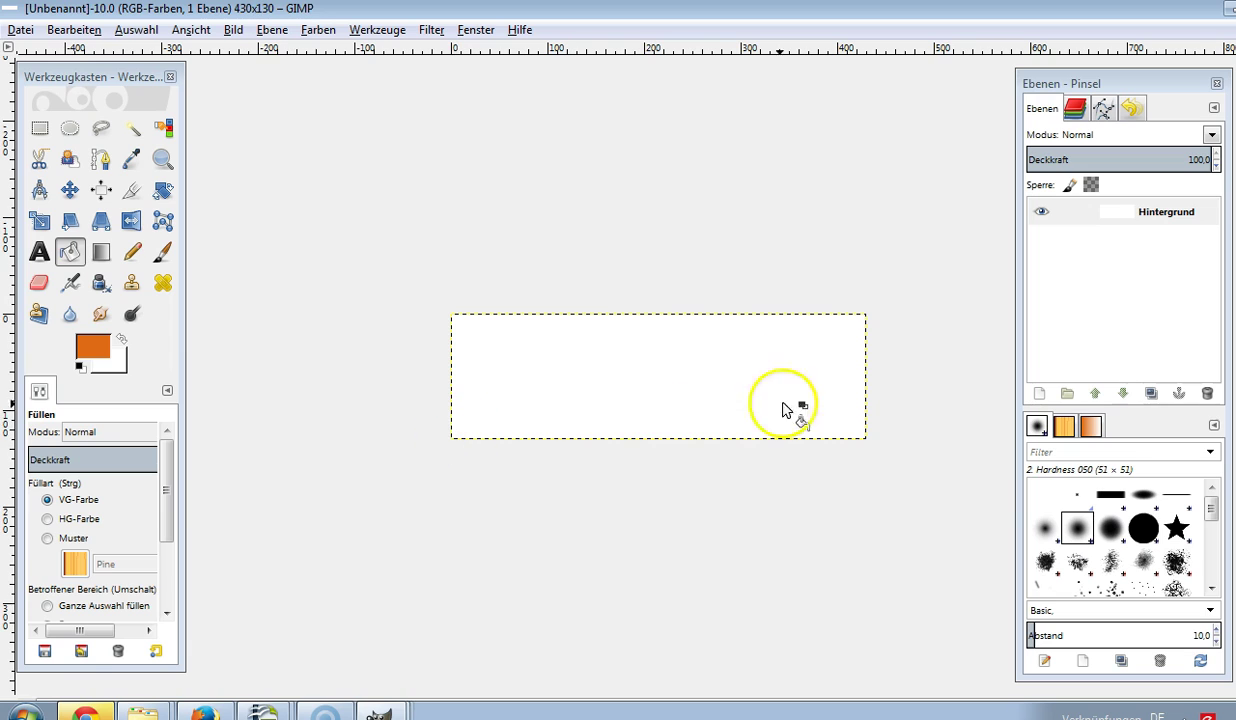
Step: Draw an orange-to-white linear gradient on the new 430×130 canvas, orange at the top
key("g")
left_click_drag(455, 433, 792, 350)
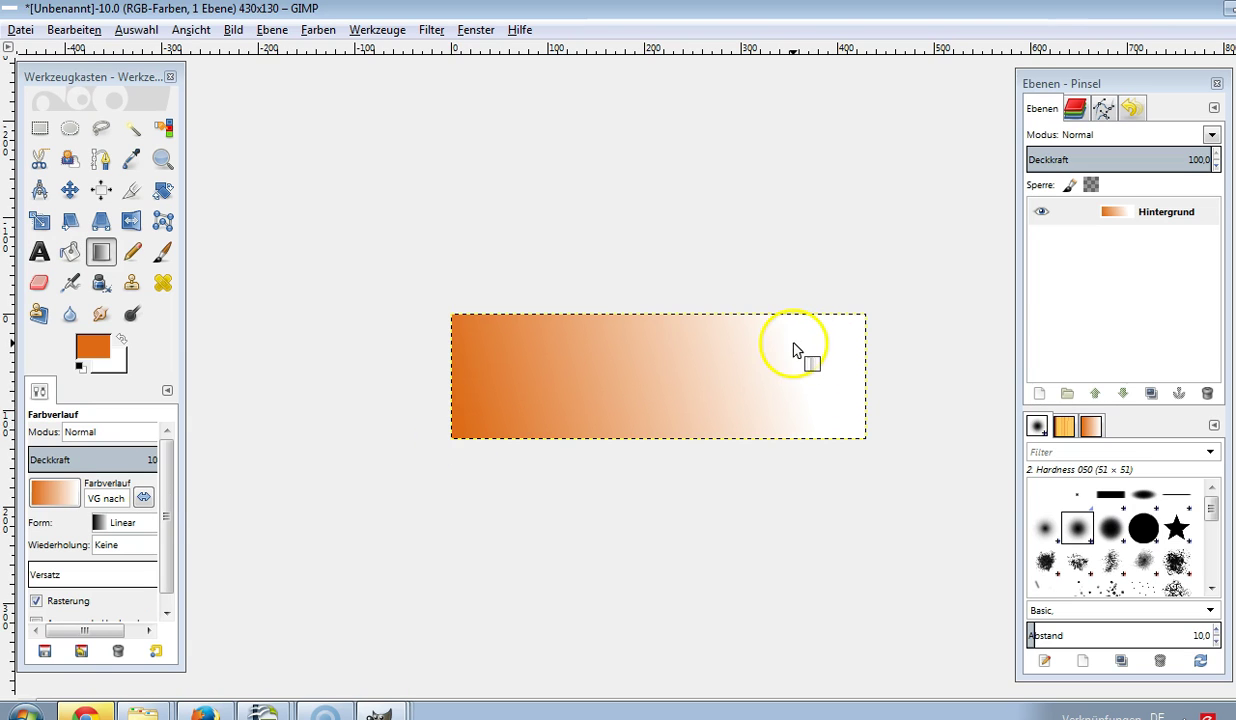
left_click_drag(680, 400, 684, 406)
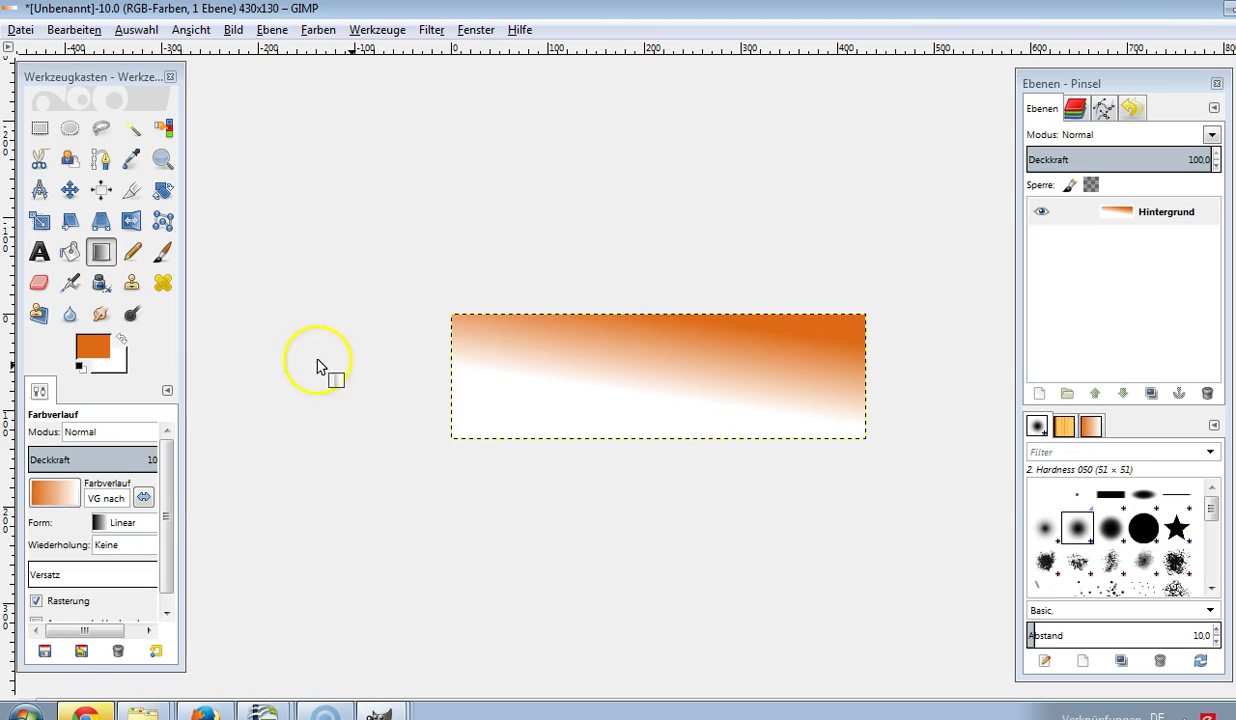
left_click(104, 346)
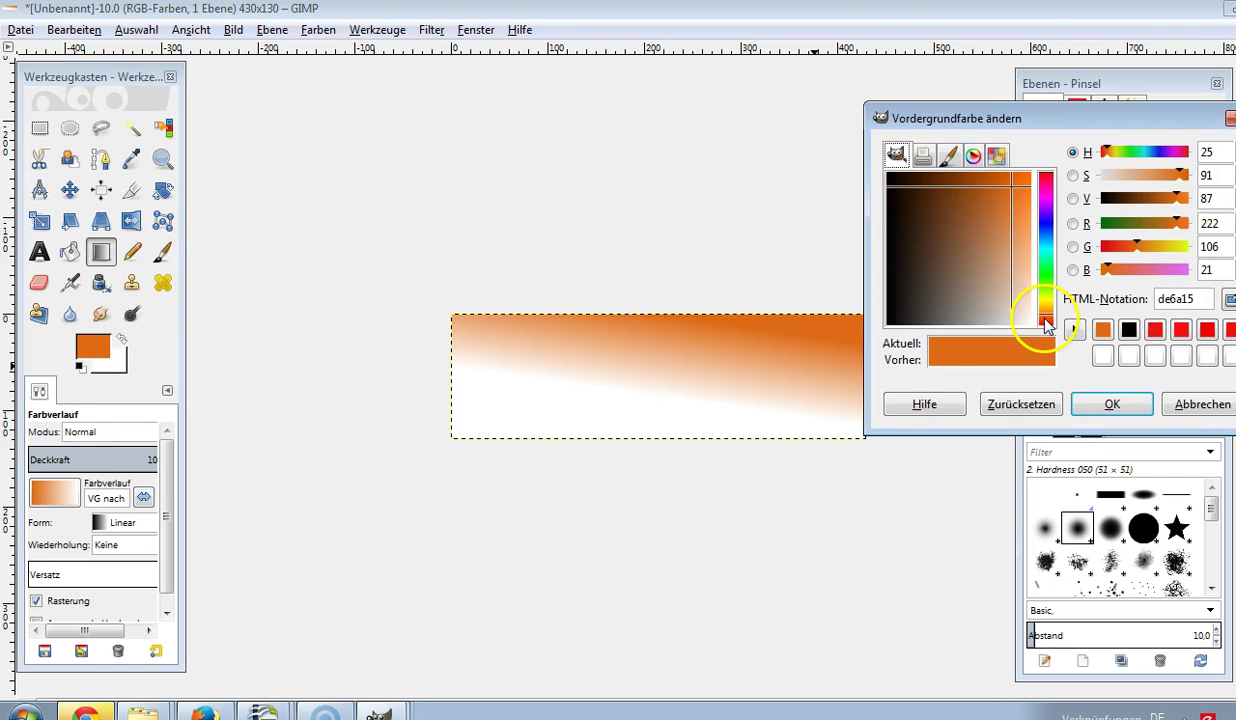
Step: Set the foreground to red e51616 and redraw the gradient diagonally, red at upper left
left_click(1156, 331)
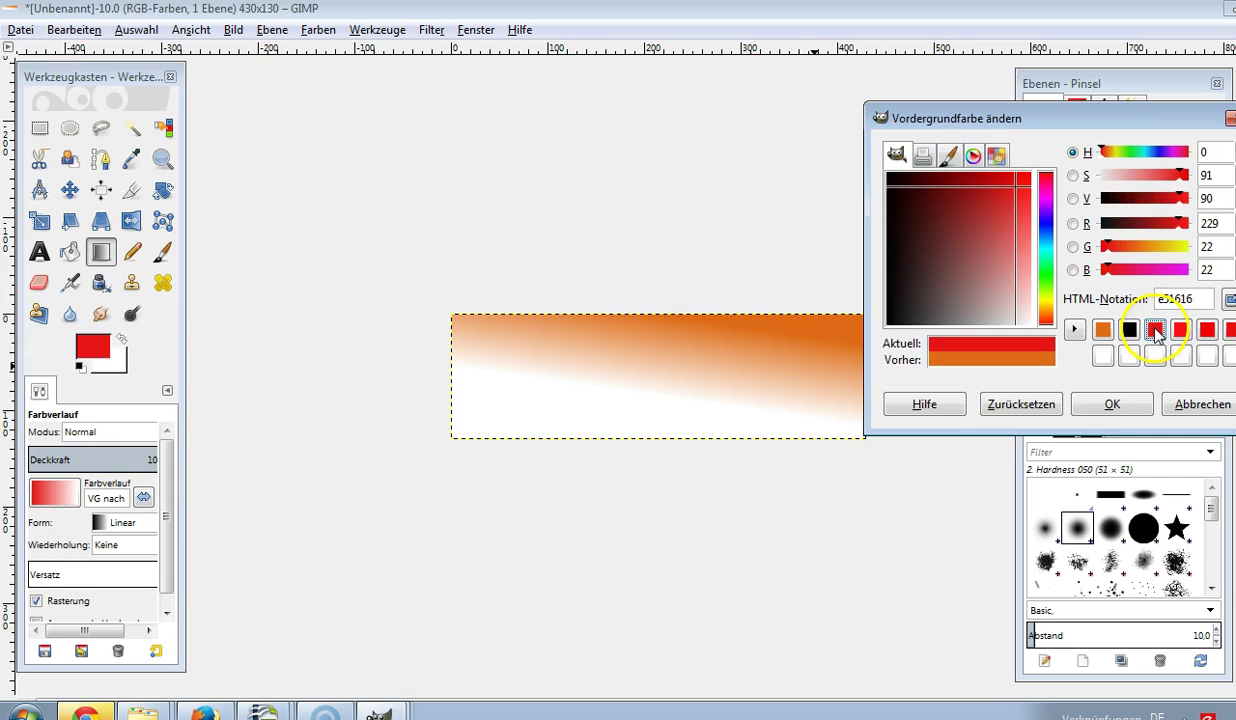
key("Return")
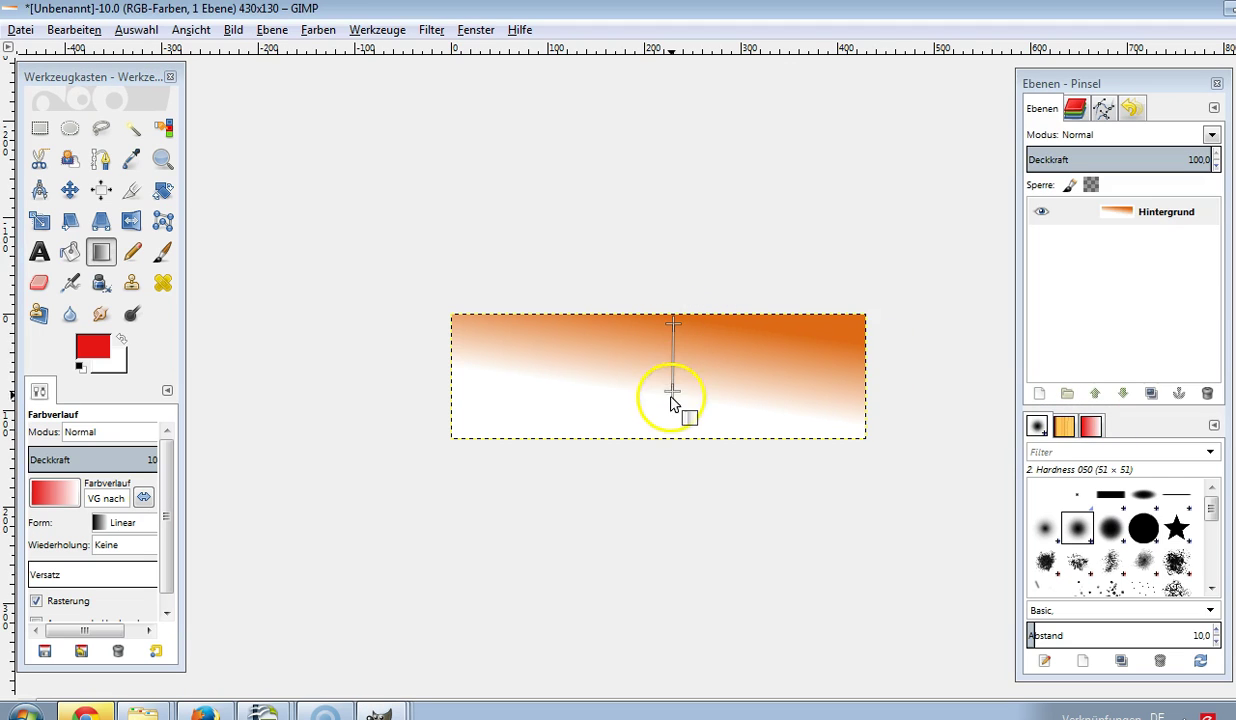
left_click_drag(673, 330, 675, 425)
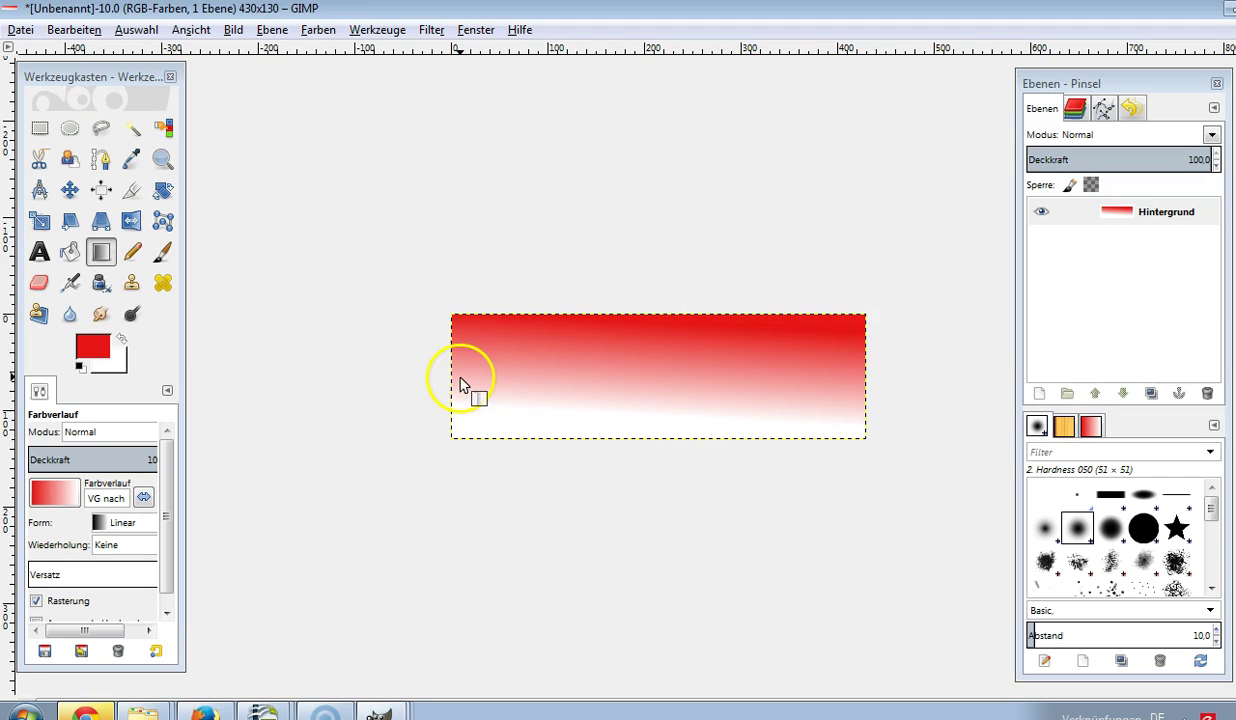
left_click_drag(462, 383, 844, 330)
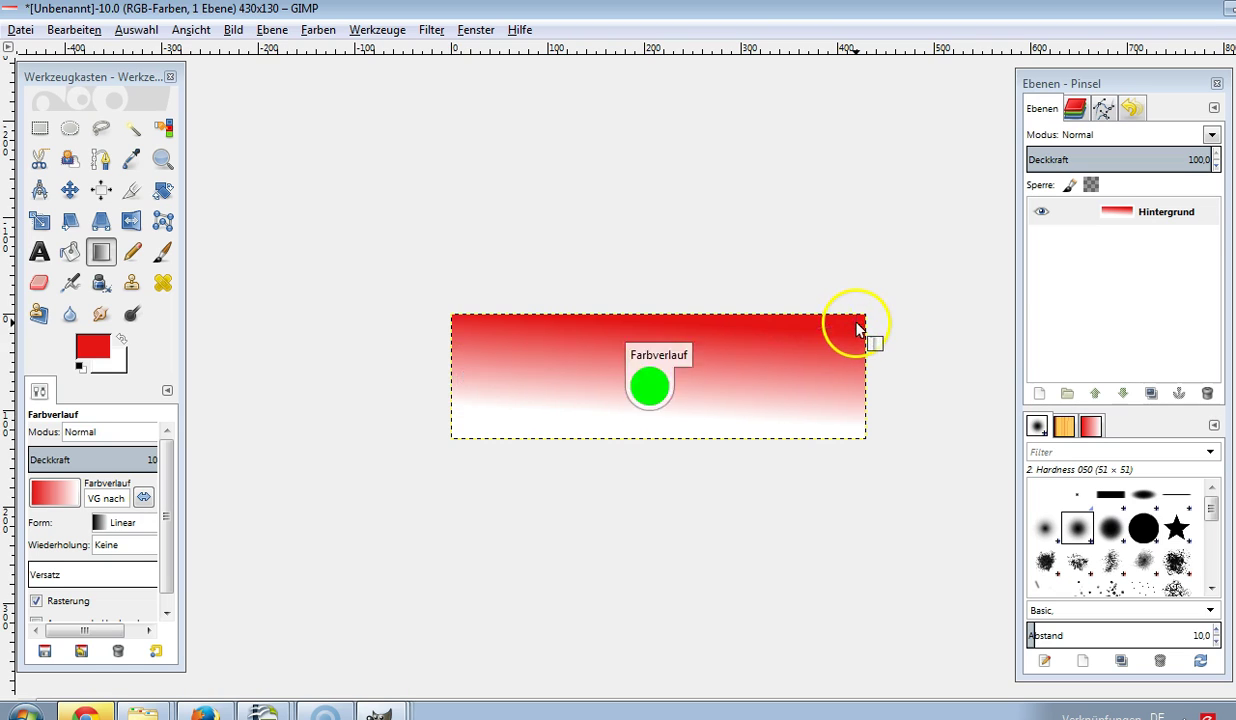
left_click_drag(688, 320, 768, 410)
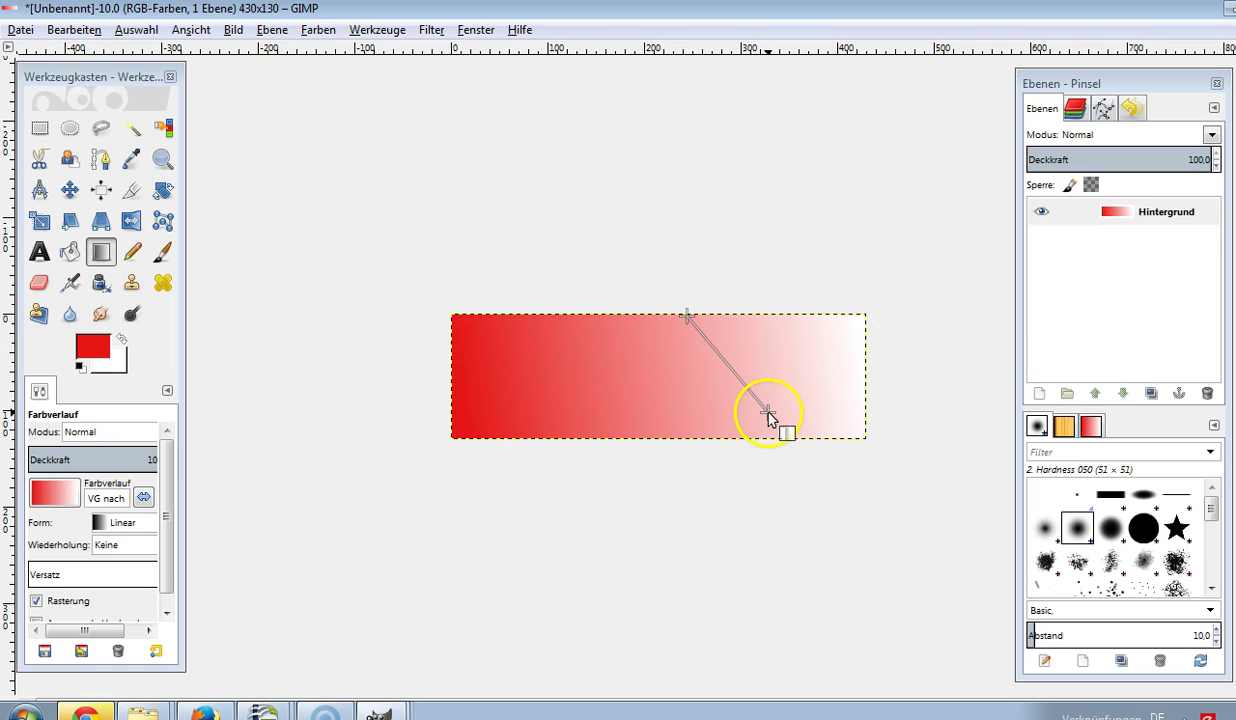
Step: Apply Runde Ecken with radius 20 and drop shadow, then maximize the 460×160 result
left_click(443, 30)
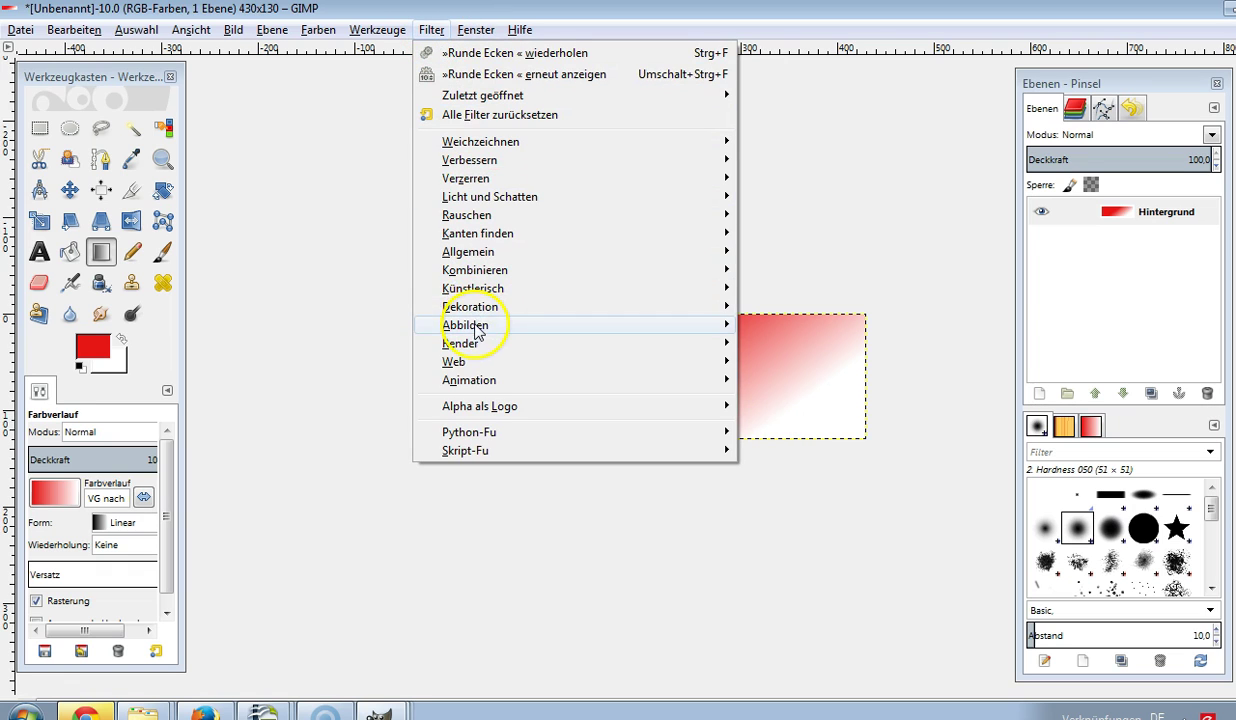
mouse_move(470, 307)
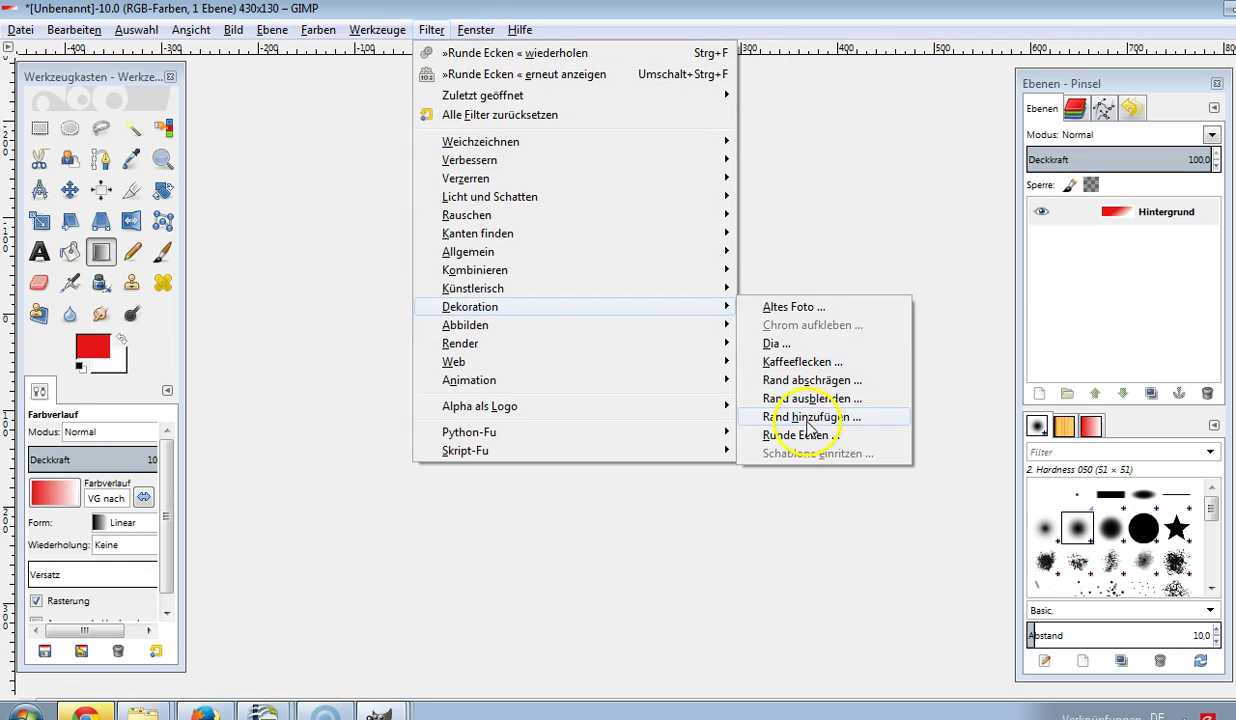
left_click(797, 436)
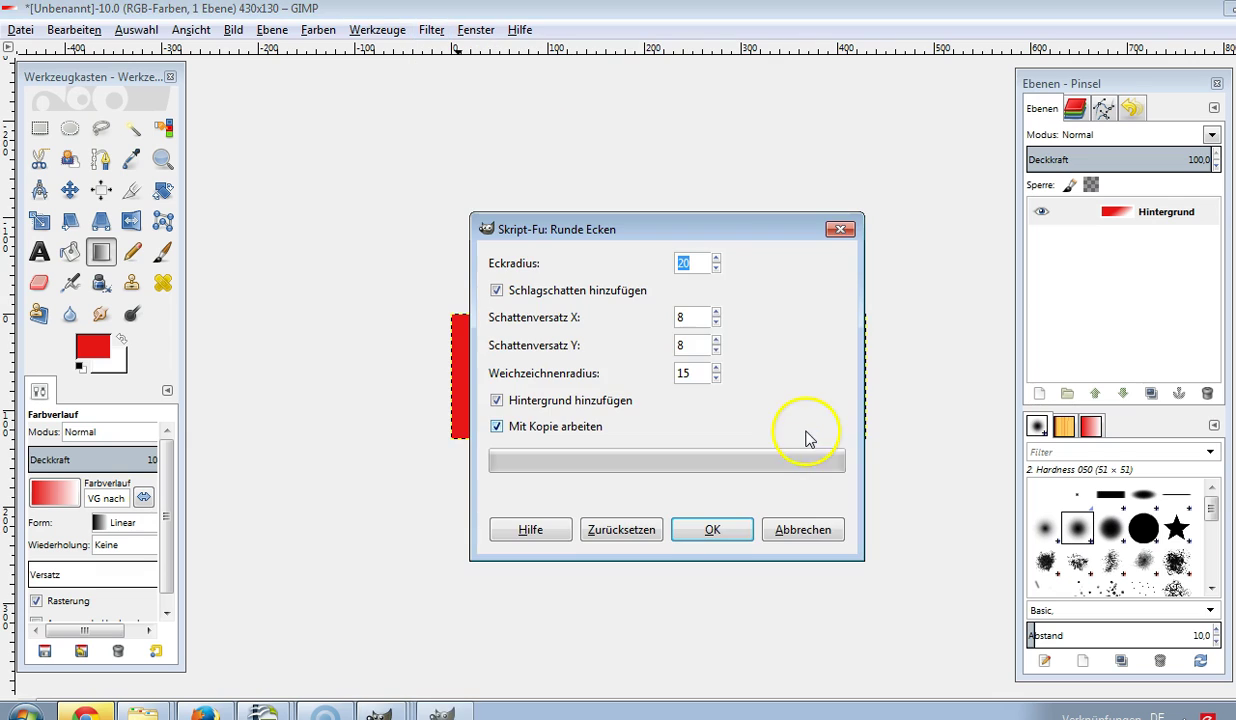
left_click(722, 533)
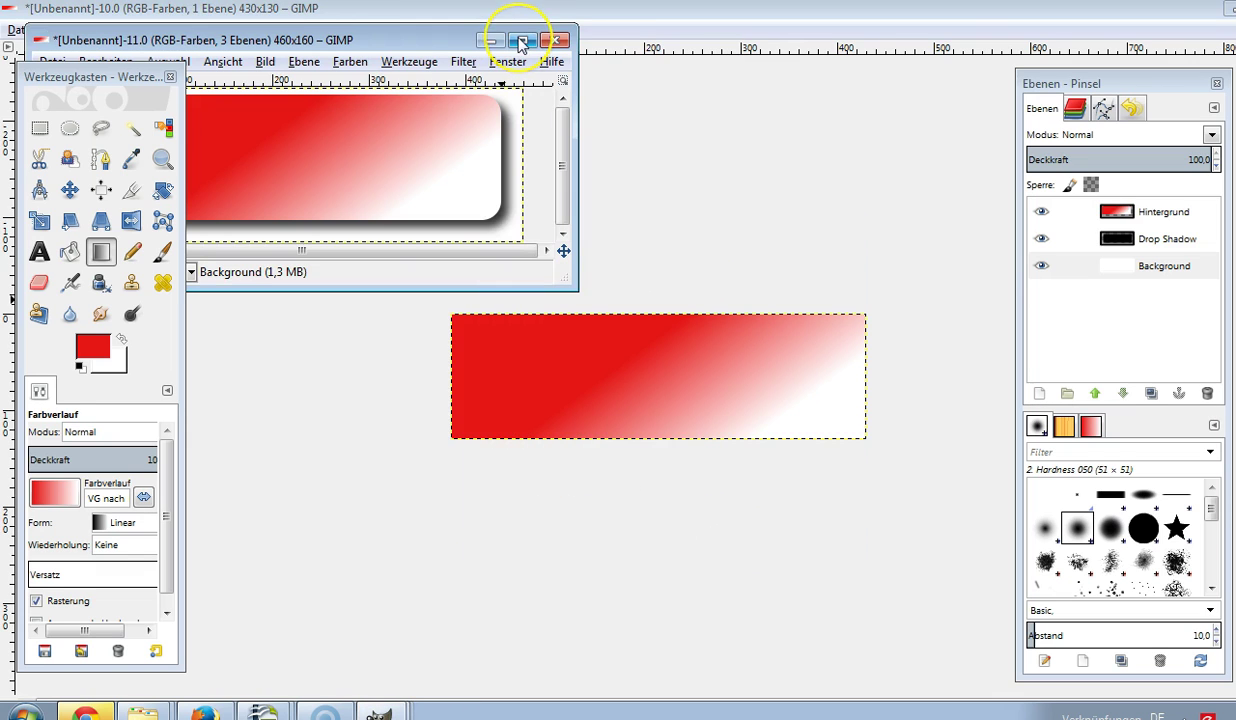
left_click(521, 42)
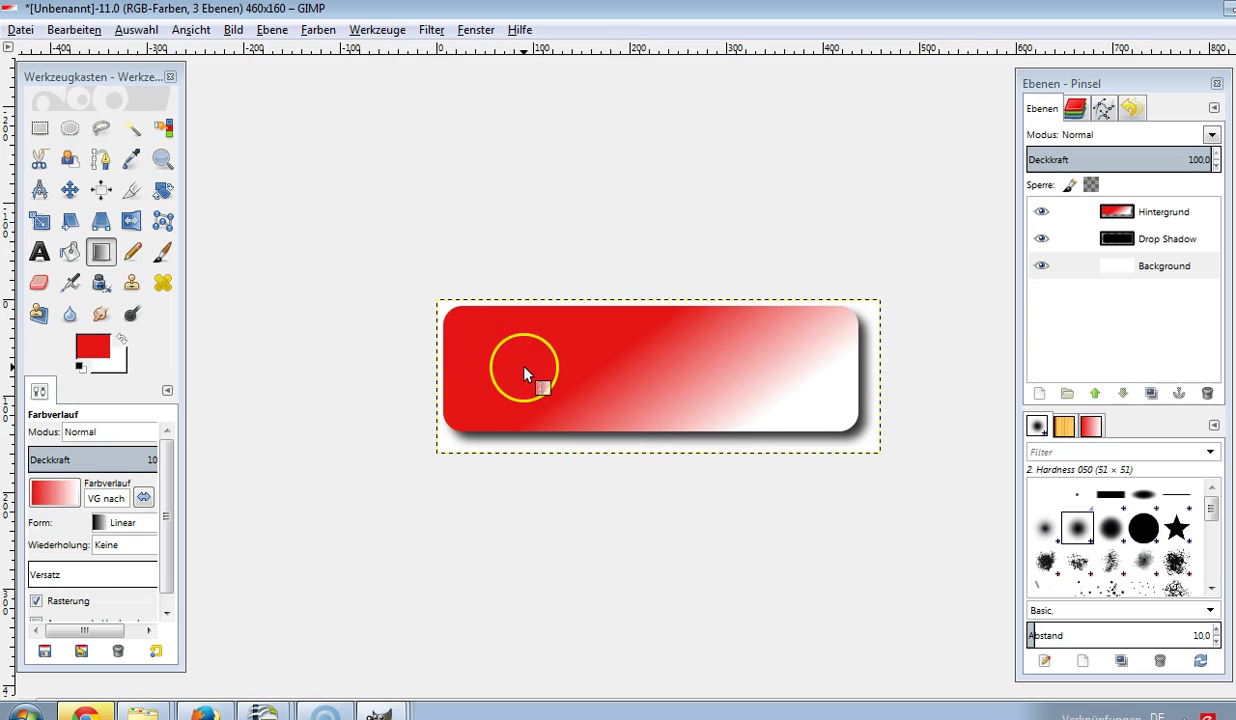
Step: Create a new 100×100 pixel image
left_click(20, 30)
left_click(46, 72)
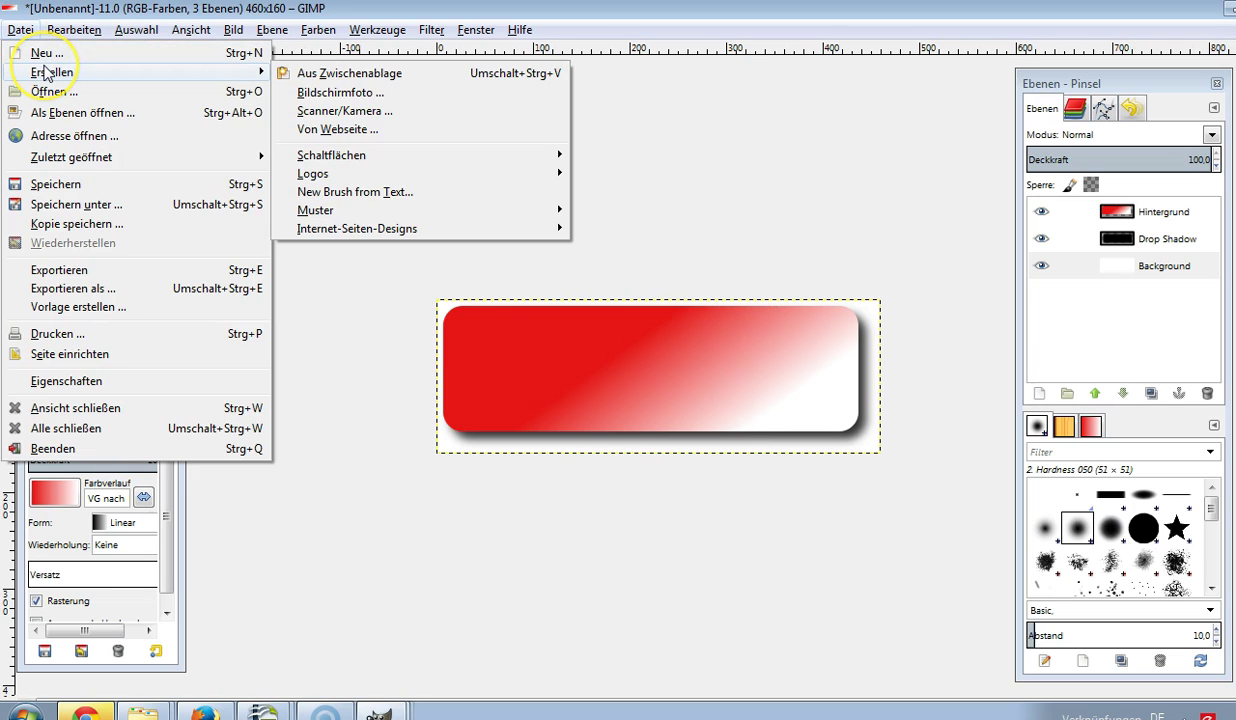
left_click(41, 52)
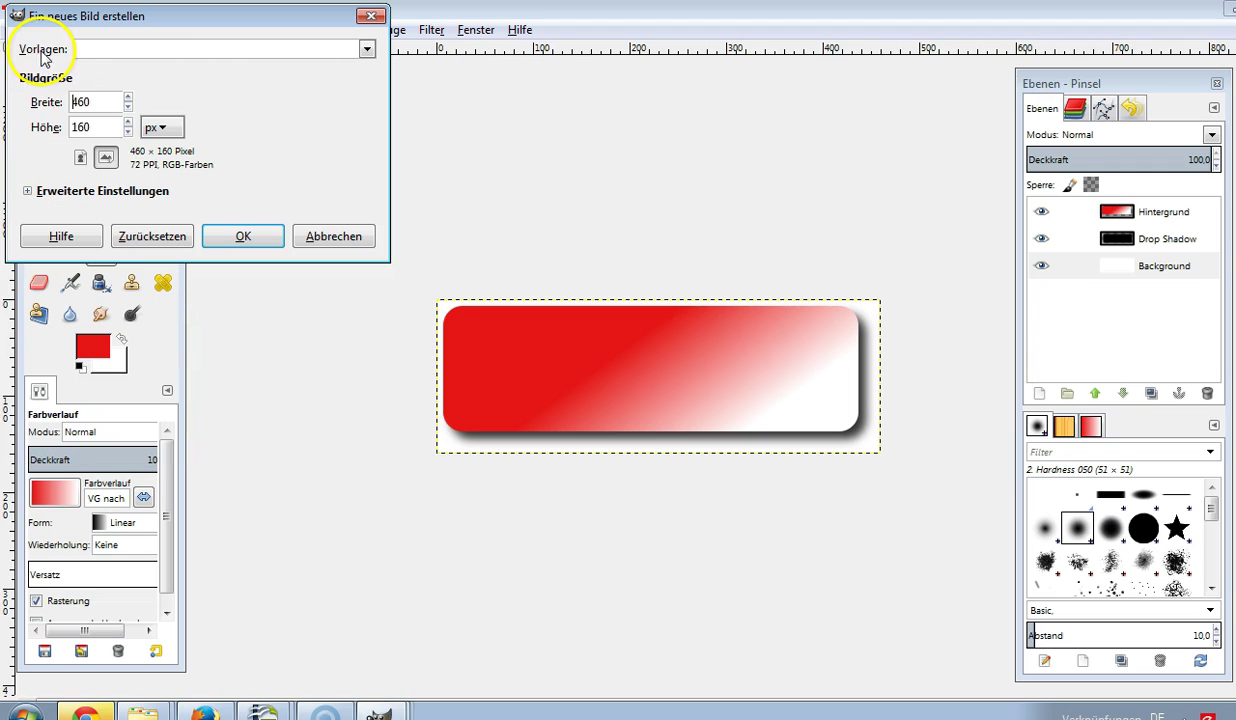
double_click(80, 102)
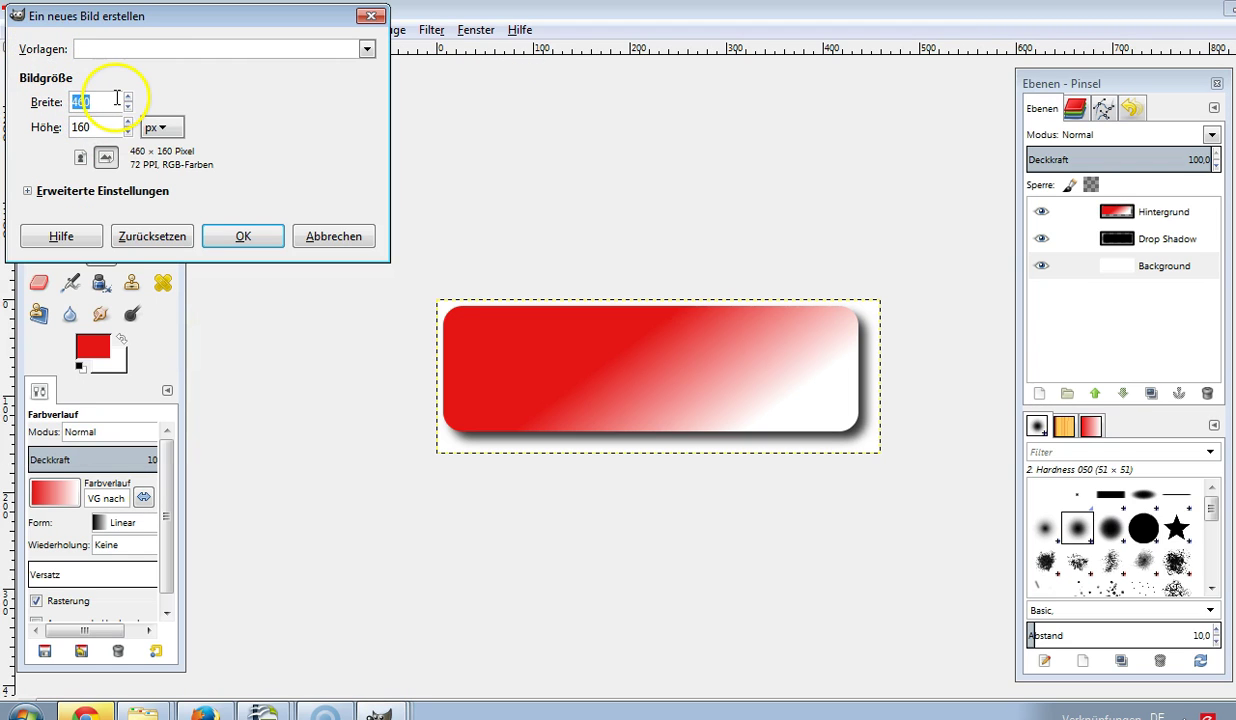
type("100")
key("Tab")
type("100")
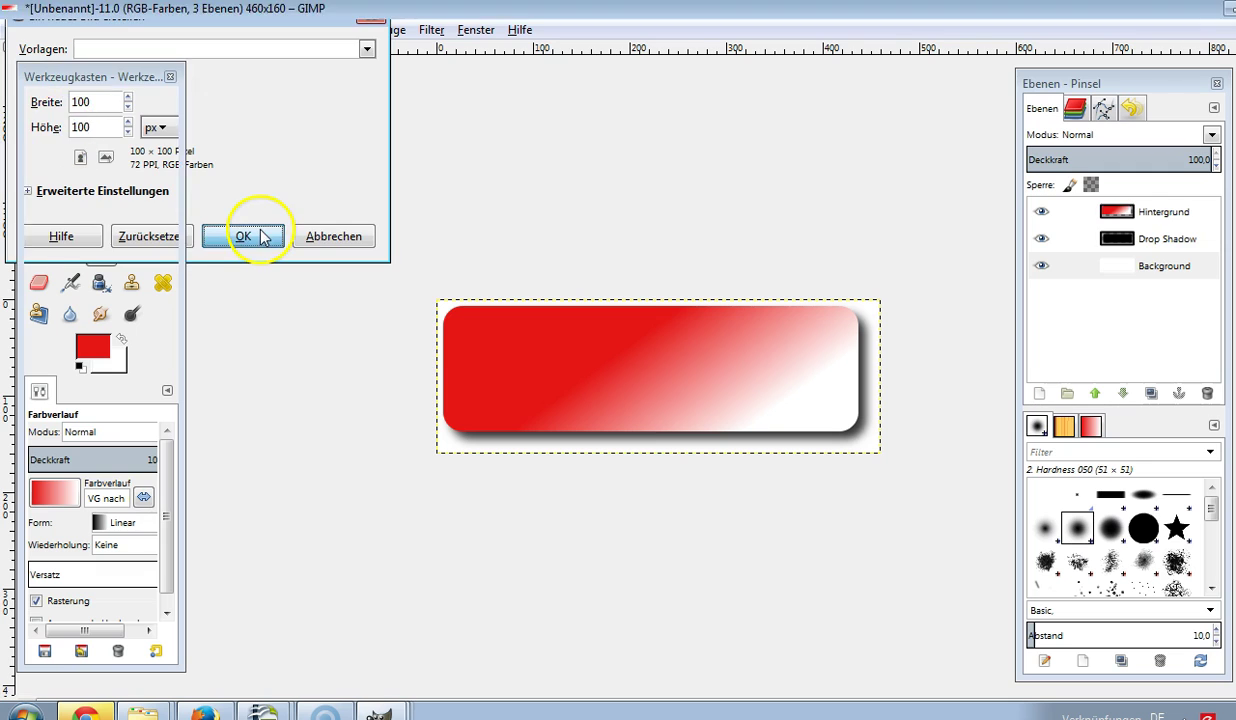
left_click(250, 234)
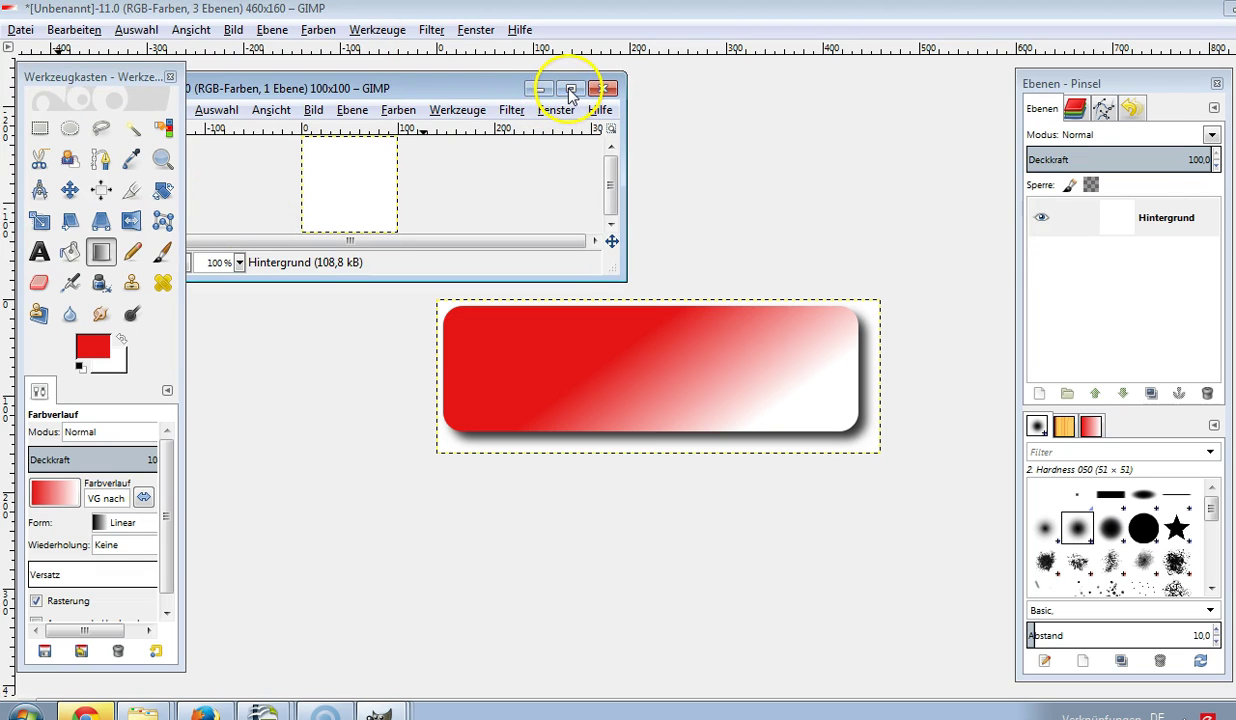
left_click(568, 90)
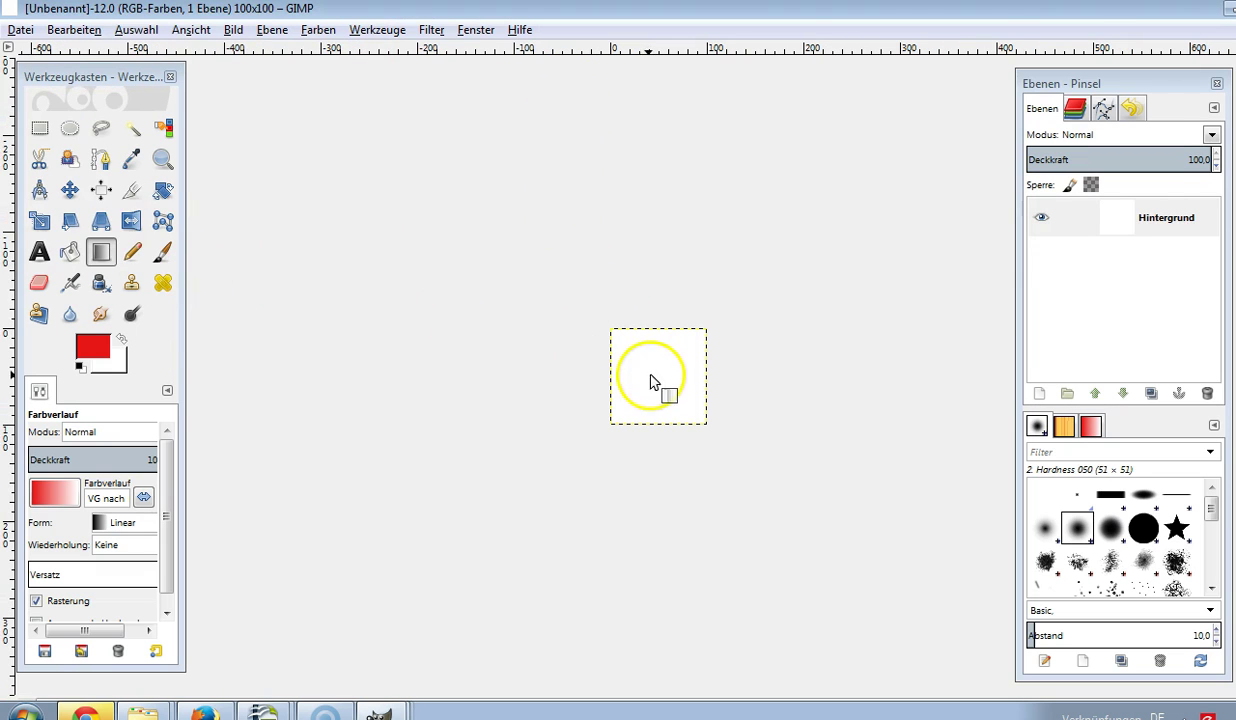
Step: Fill it with a red-to-white gradient, then apply Round Corners at radius 50 without drop shadow
left_click_drag(622, 409, 752, 302)
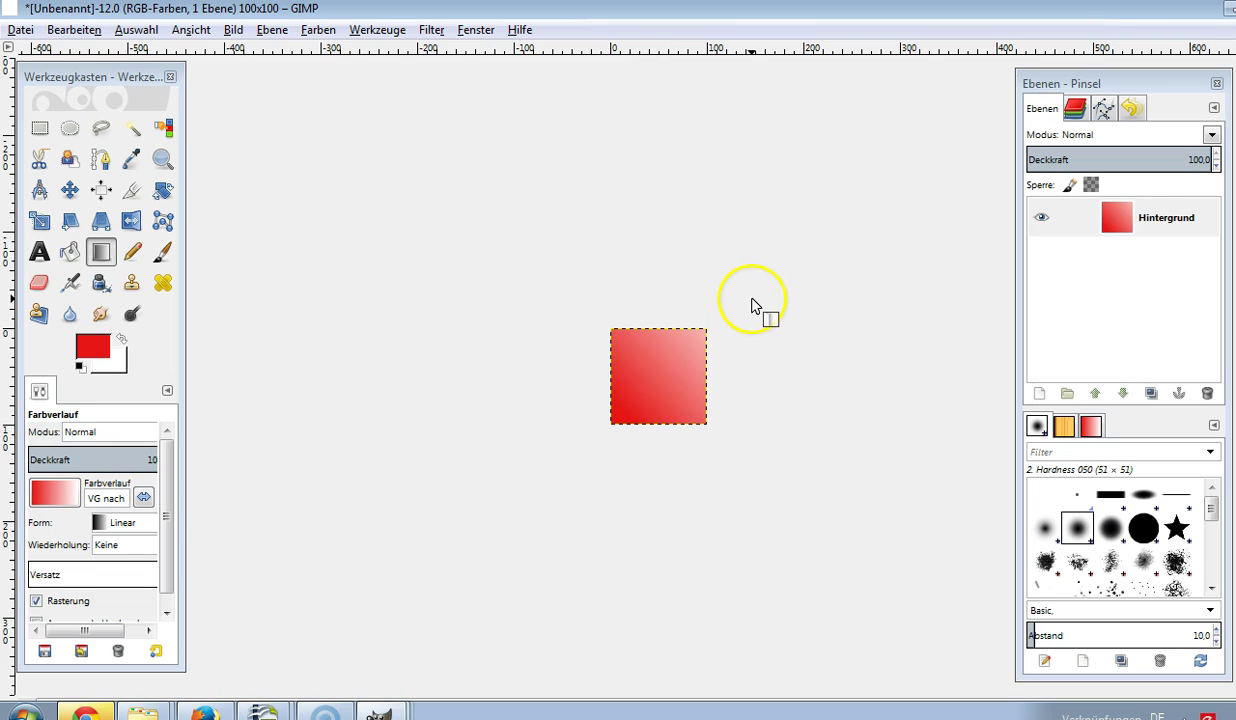
left_click(431, 30)
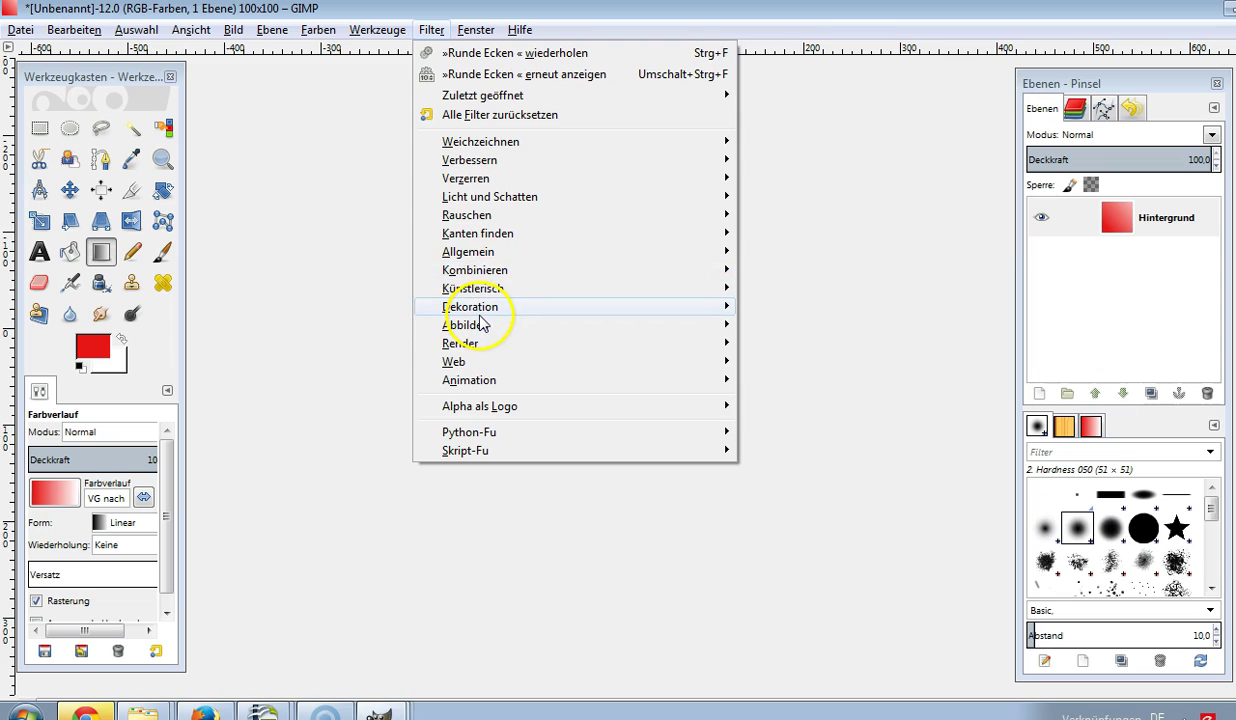
mouse_move(470, 306)
left_click(795, 436)
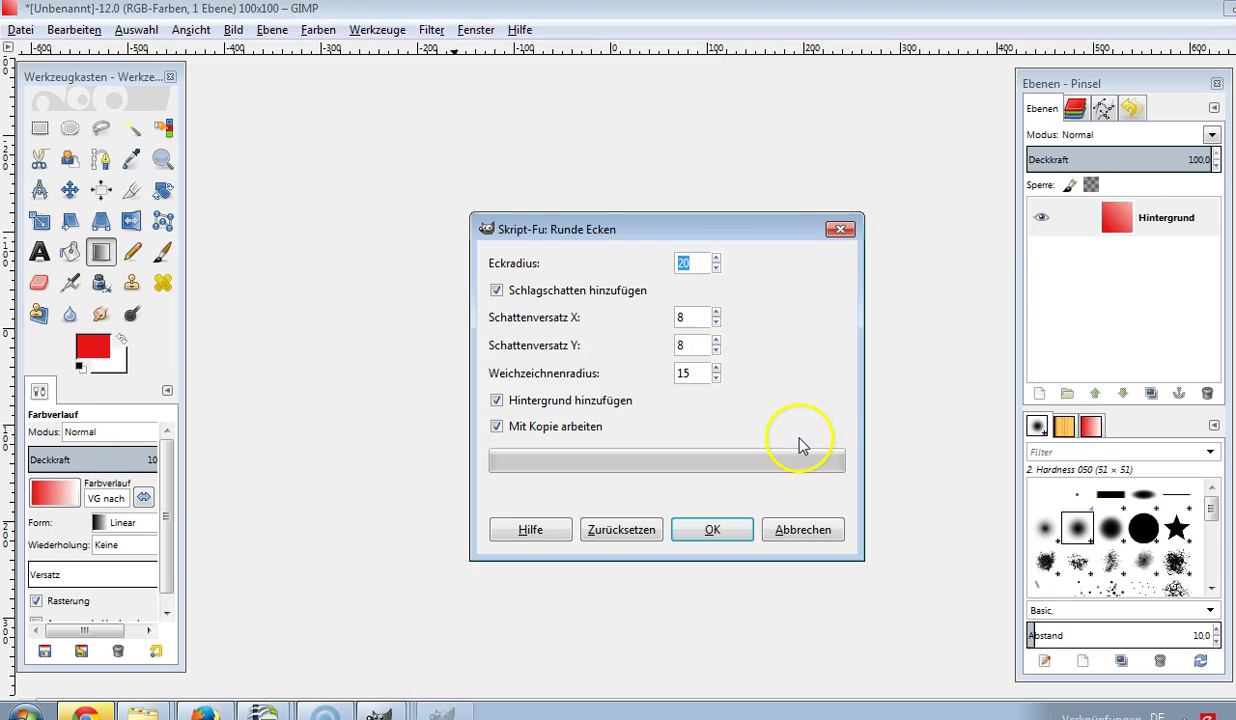
type("5")
left_click(497, 290)
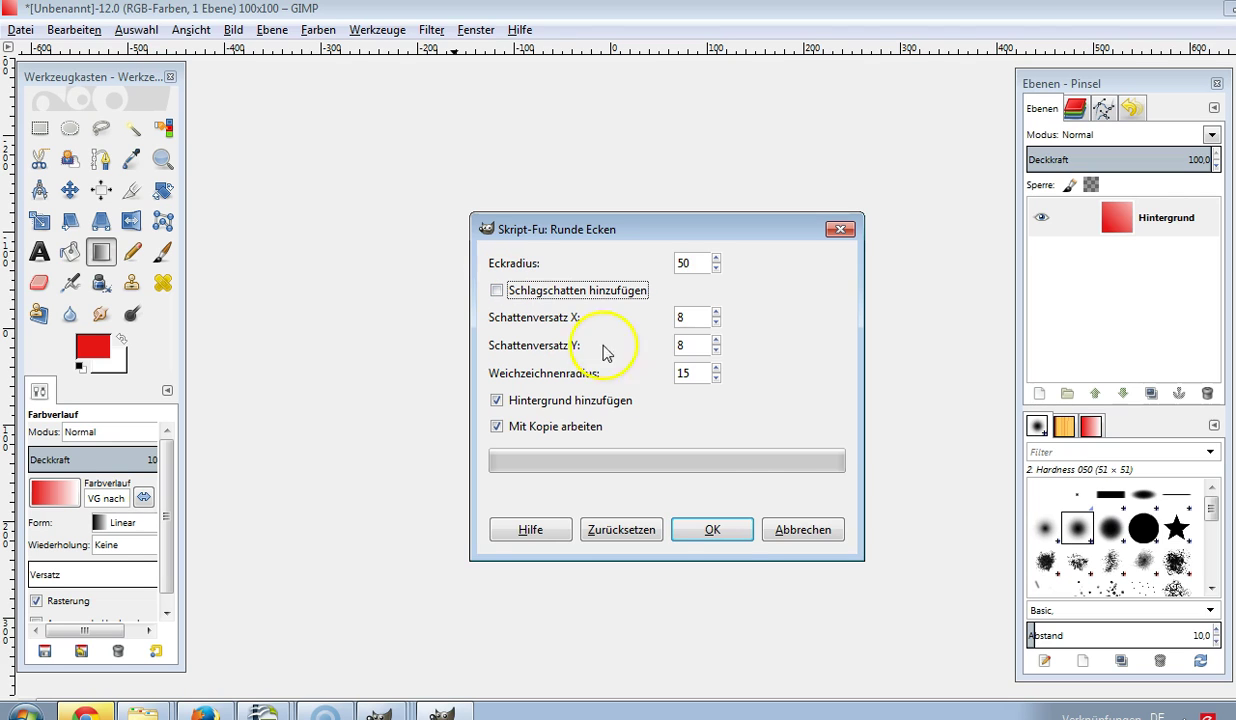
left_click(712, 530)
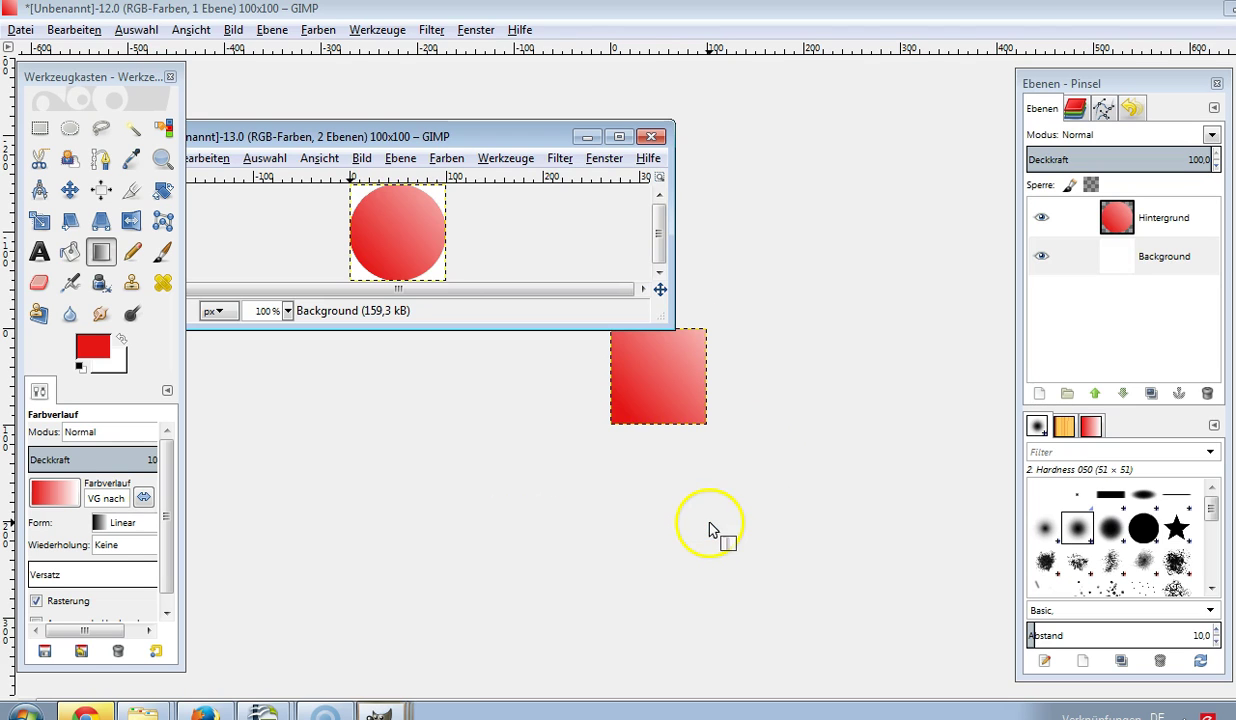
left_click(619, 136)
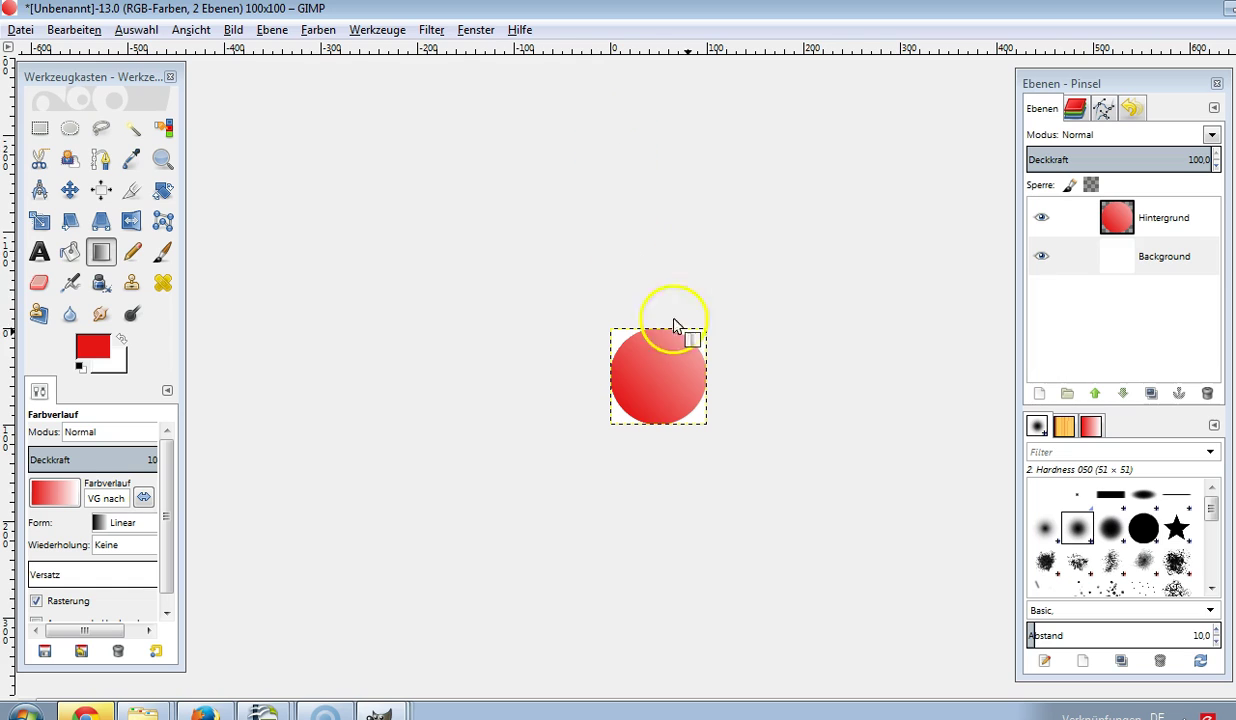